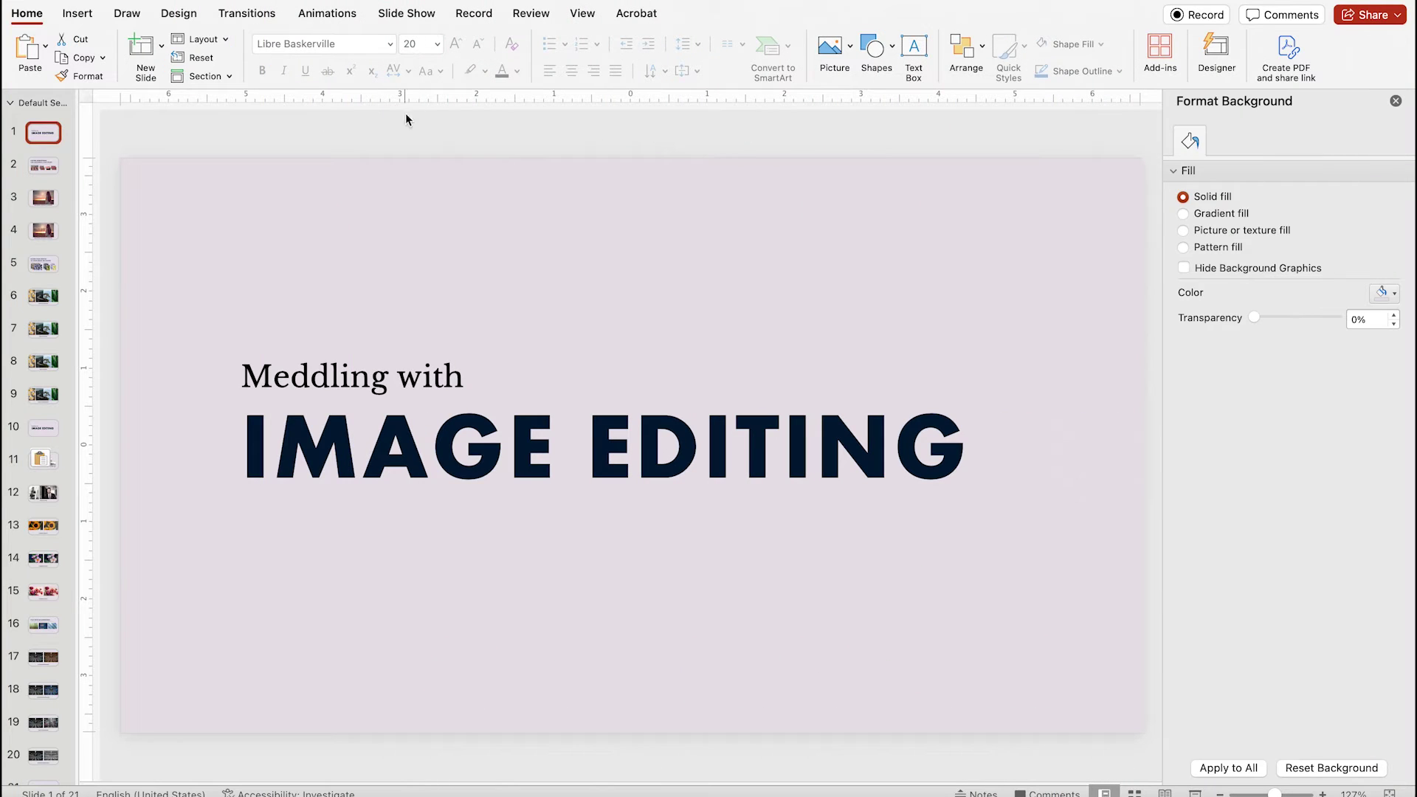
Open slide 2, the picture corrections slide with four beach-umbrella photos
click(48, 166)
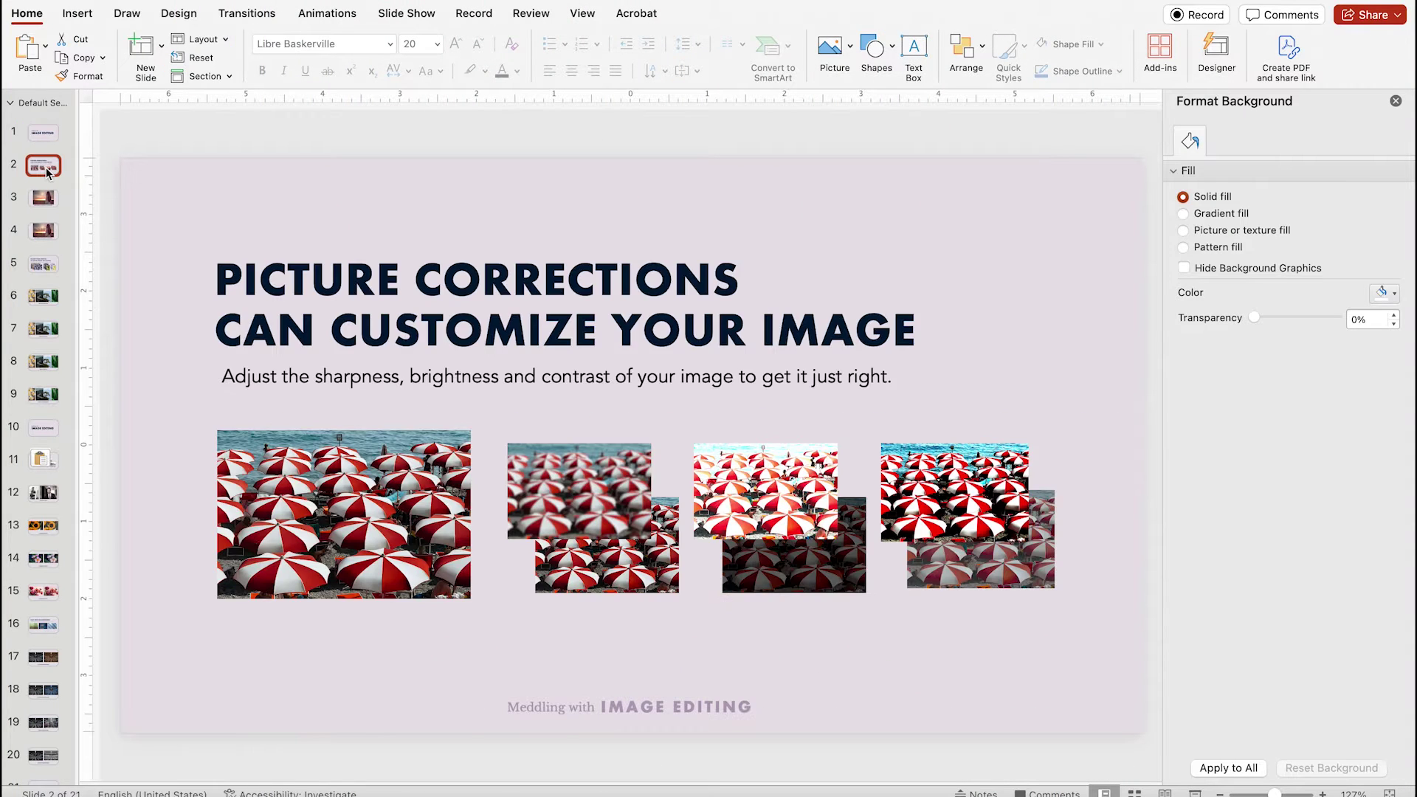
Select the sunset photo on slide 3 and show its picture correction settings
click(281, 503)
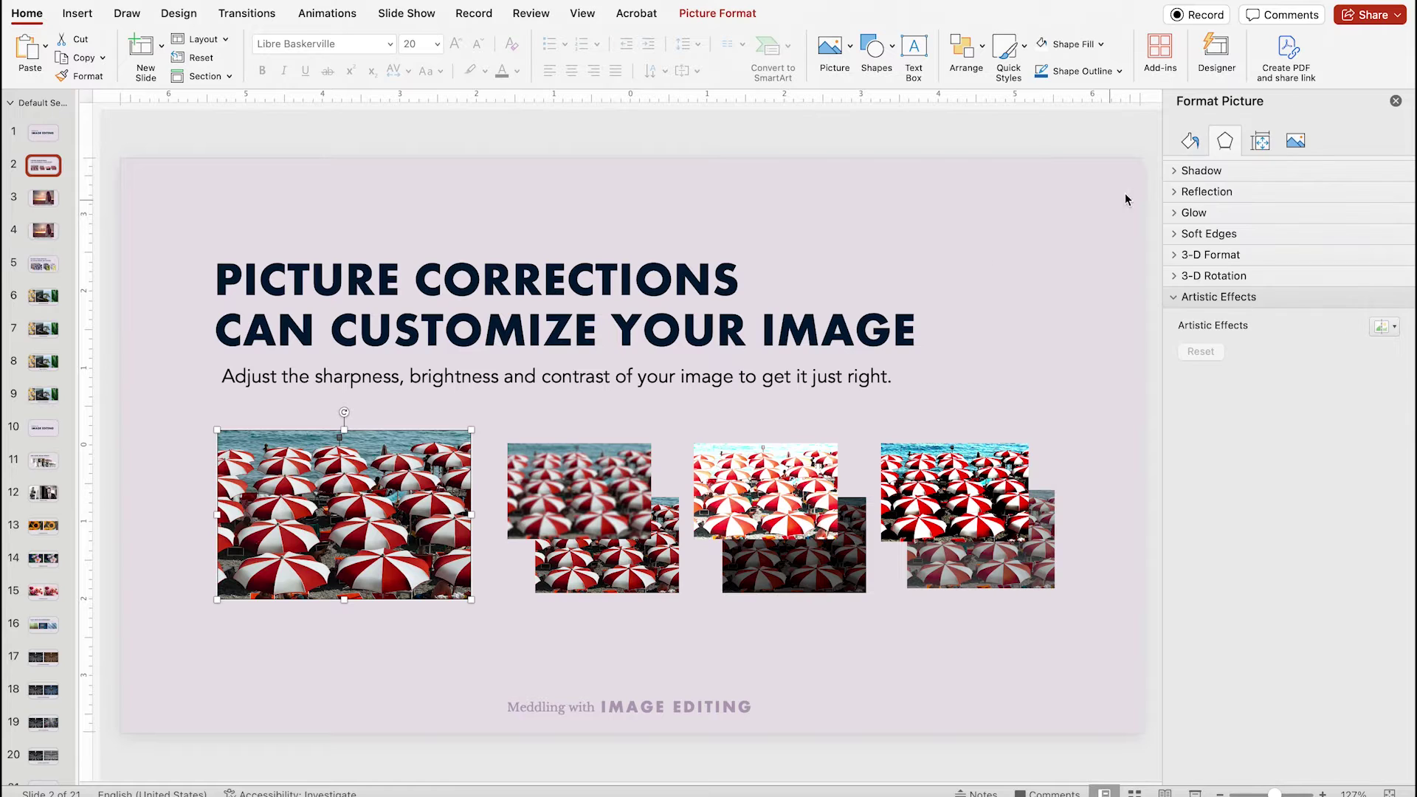
click(1296, 142)
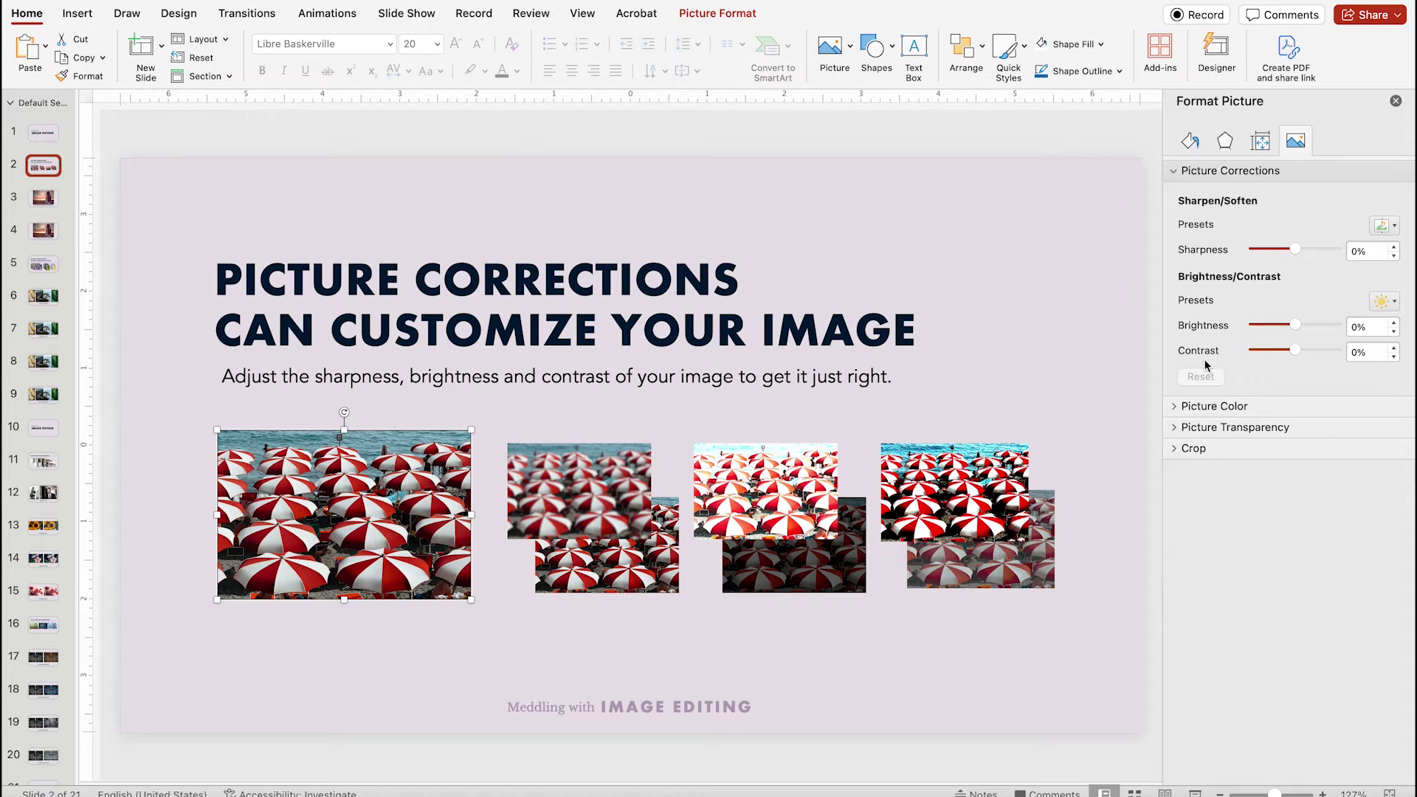
click(41, 199)
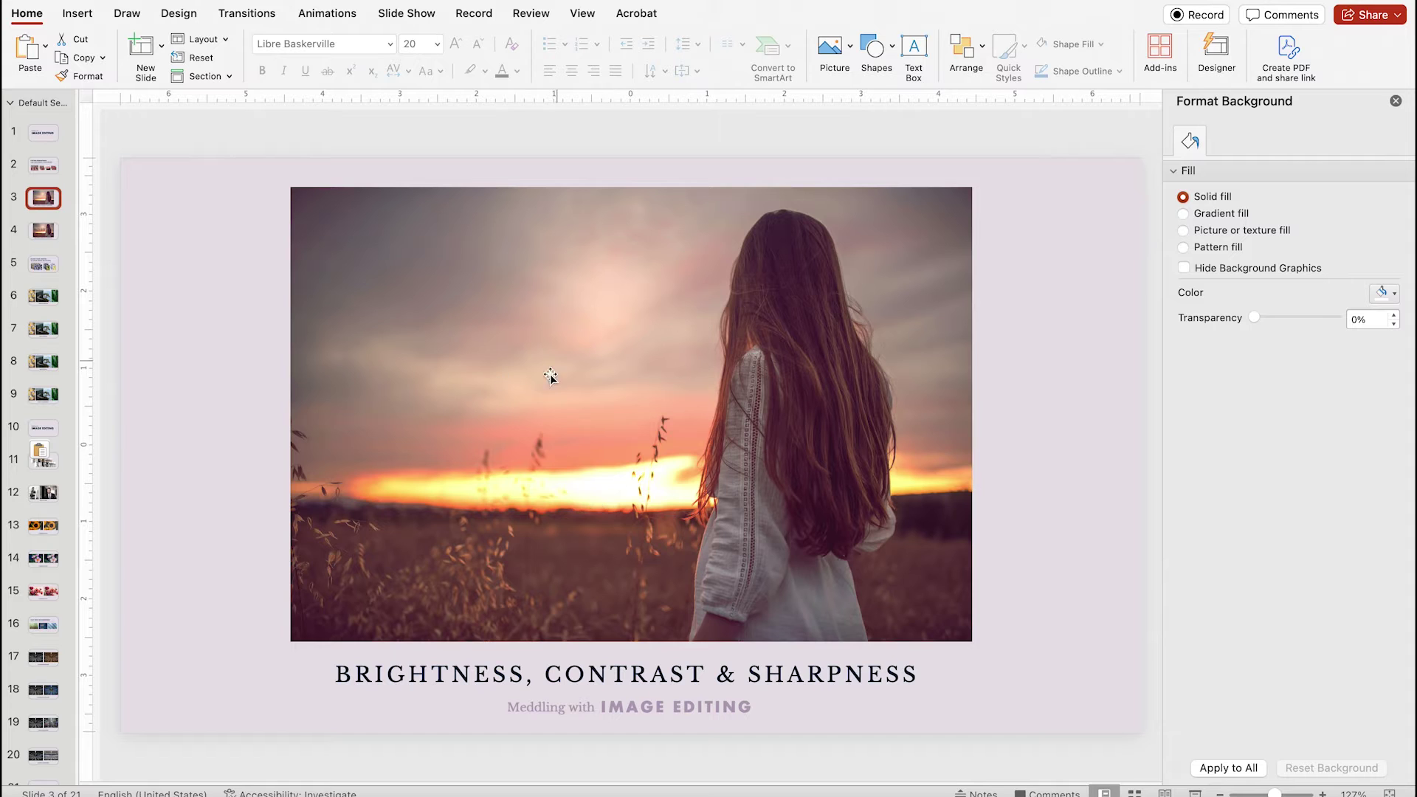
click(635, 442)
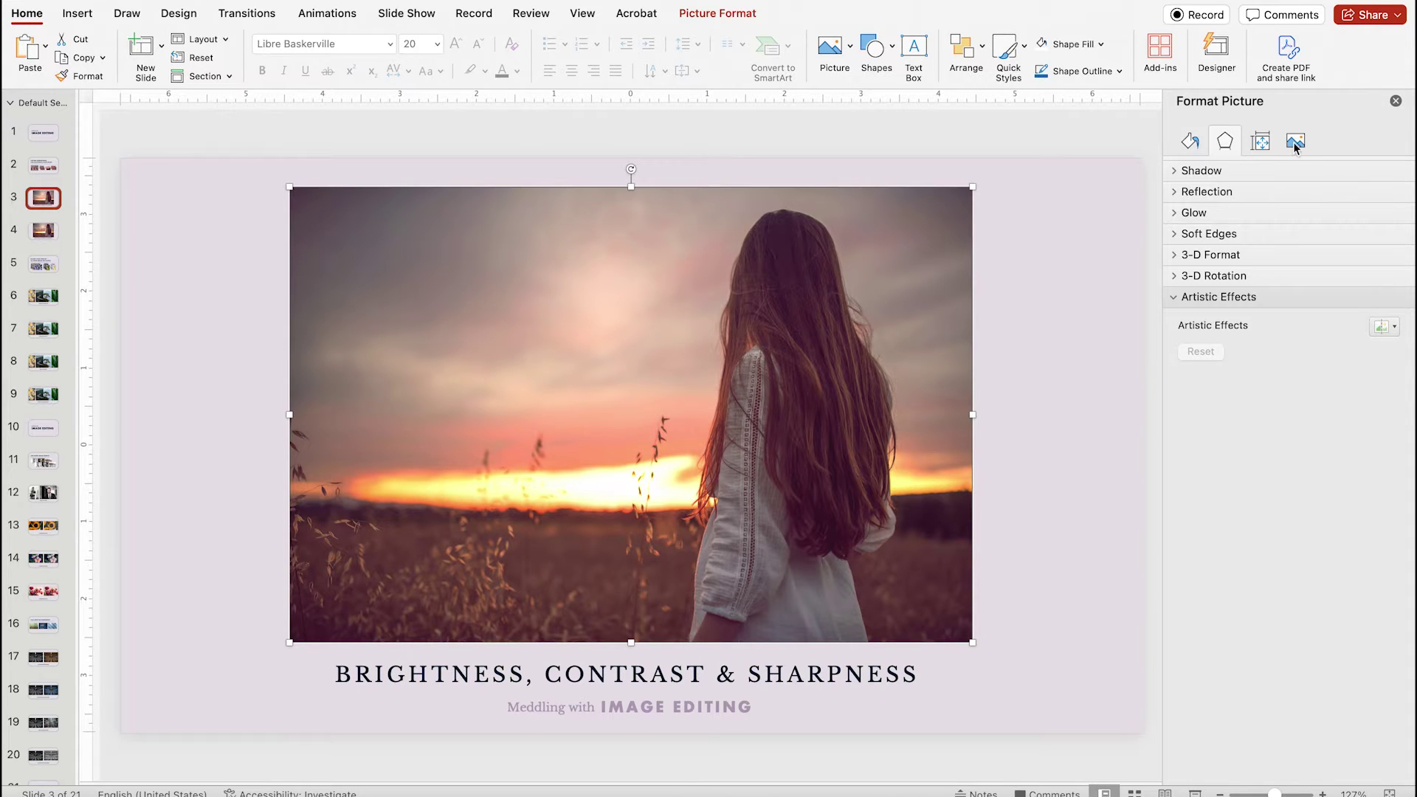
click(1295, 141)
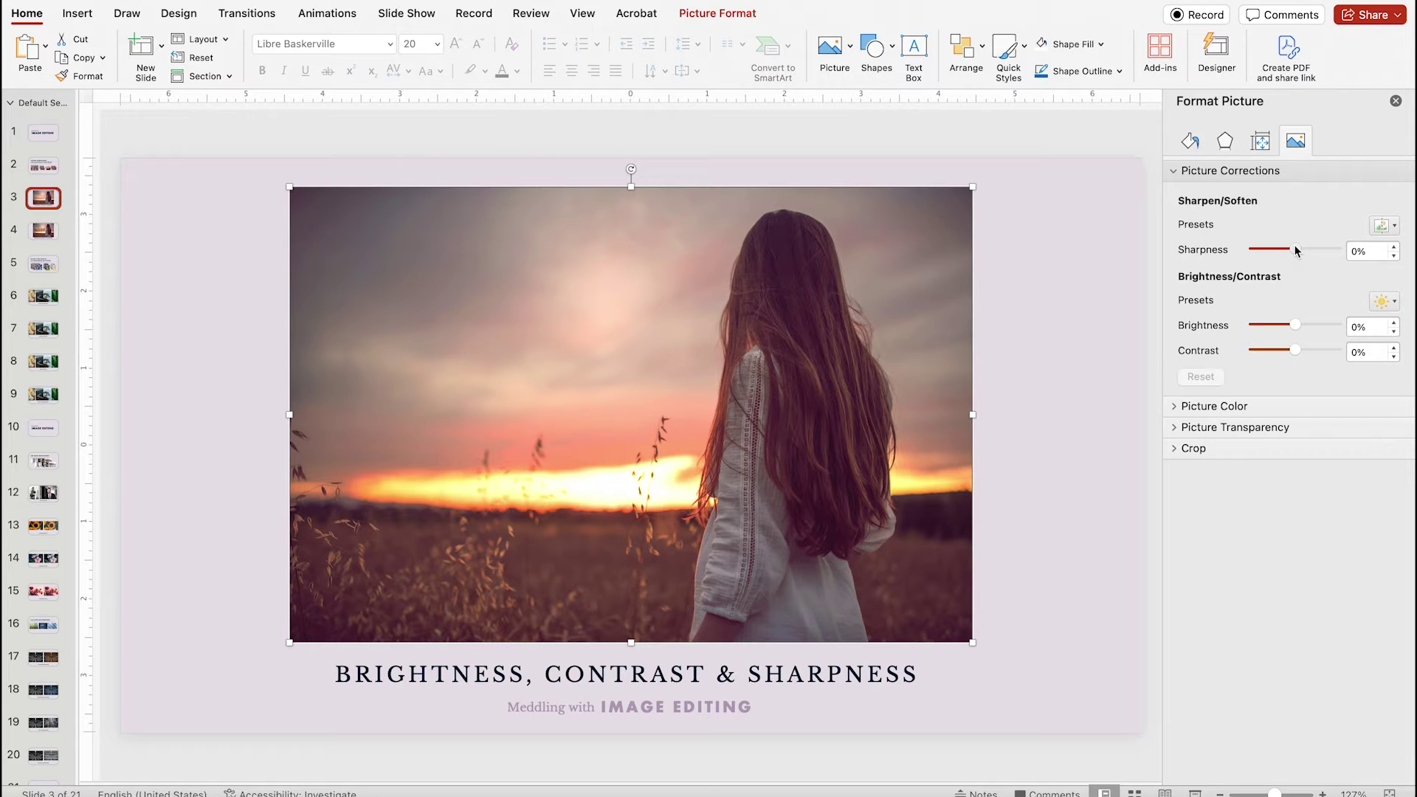
Try the photo's Sharpness at -100% and 100%, then select the value to replace it
drag(1295, 249, 1229, 251)
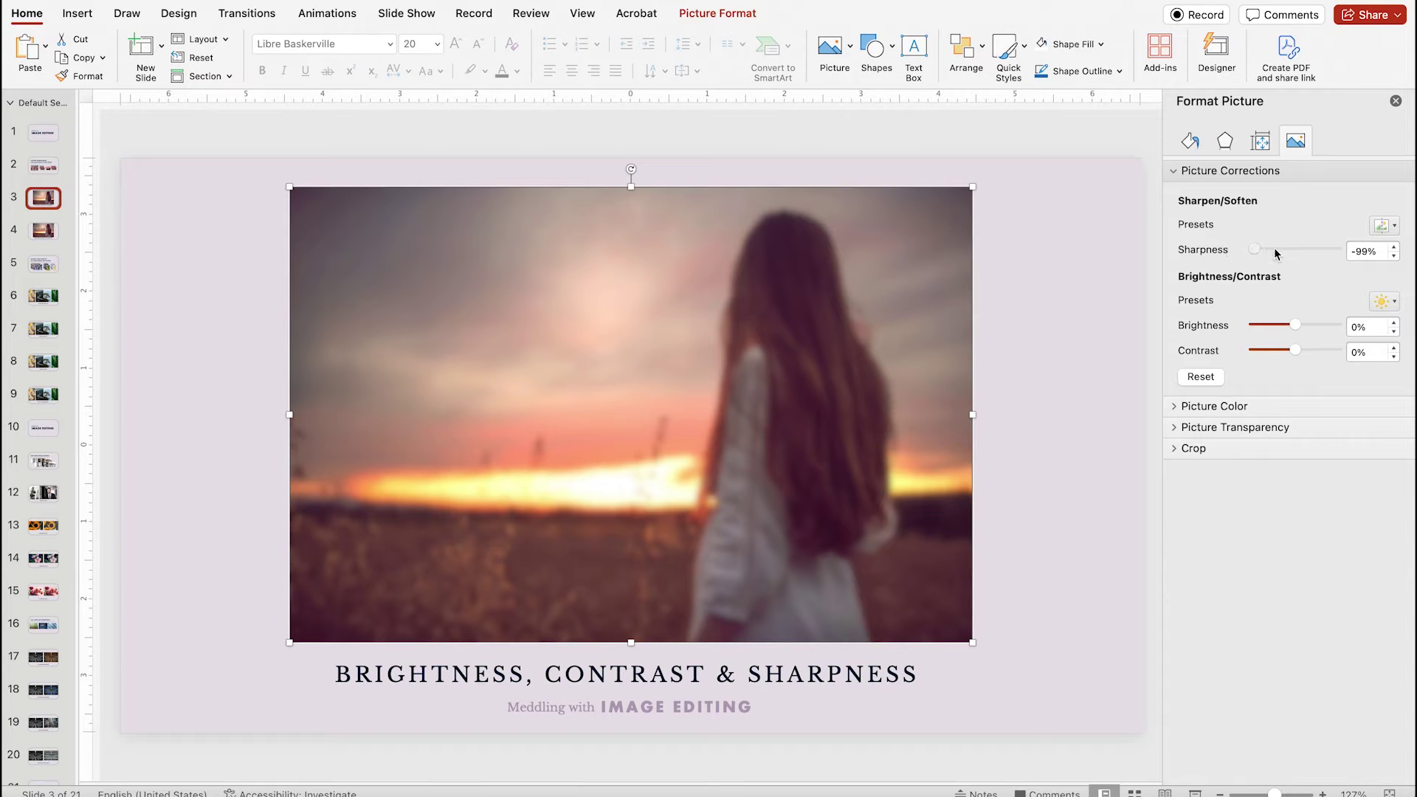
drag(1274, 249, 1358, 243)
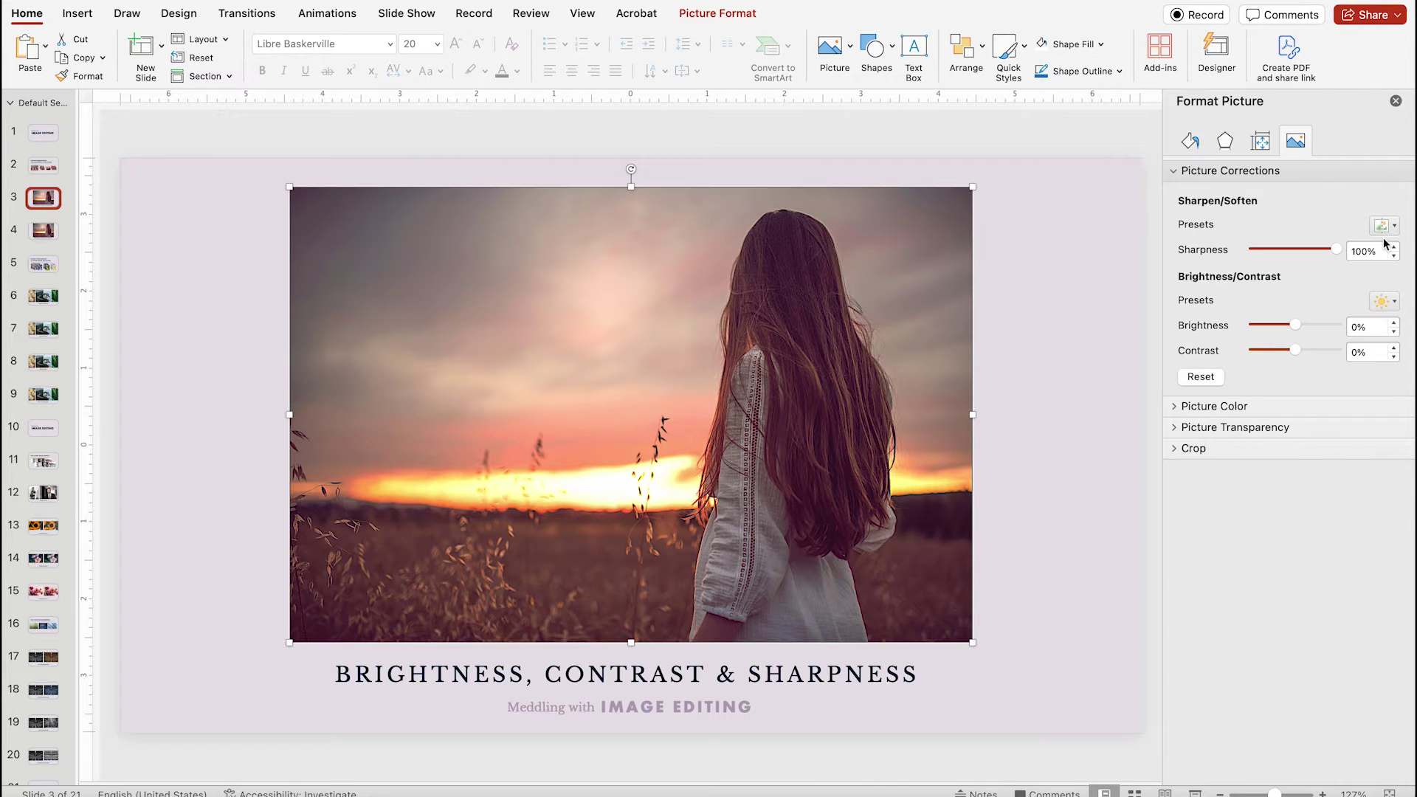
double_click(1364, 252)
Reset sharpness to 0%, try several brightness levels, and return brightness to 0%
text(0)
key(Return)
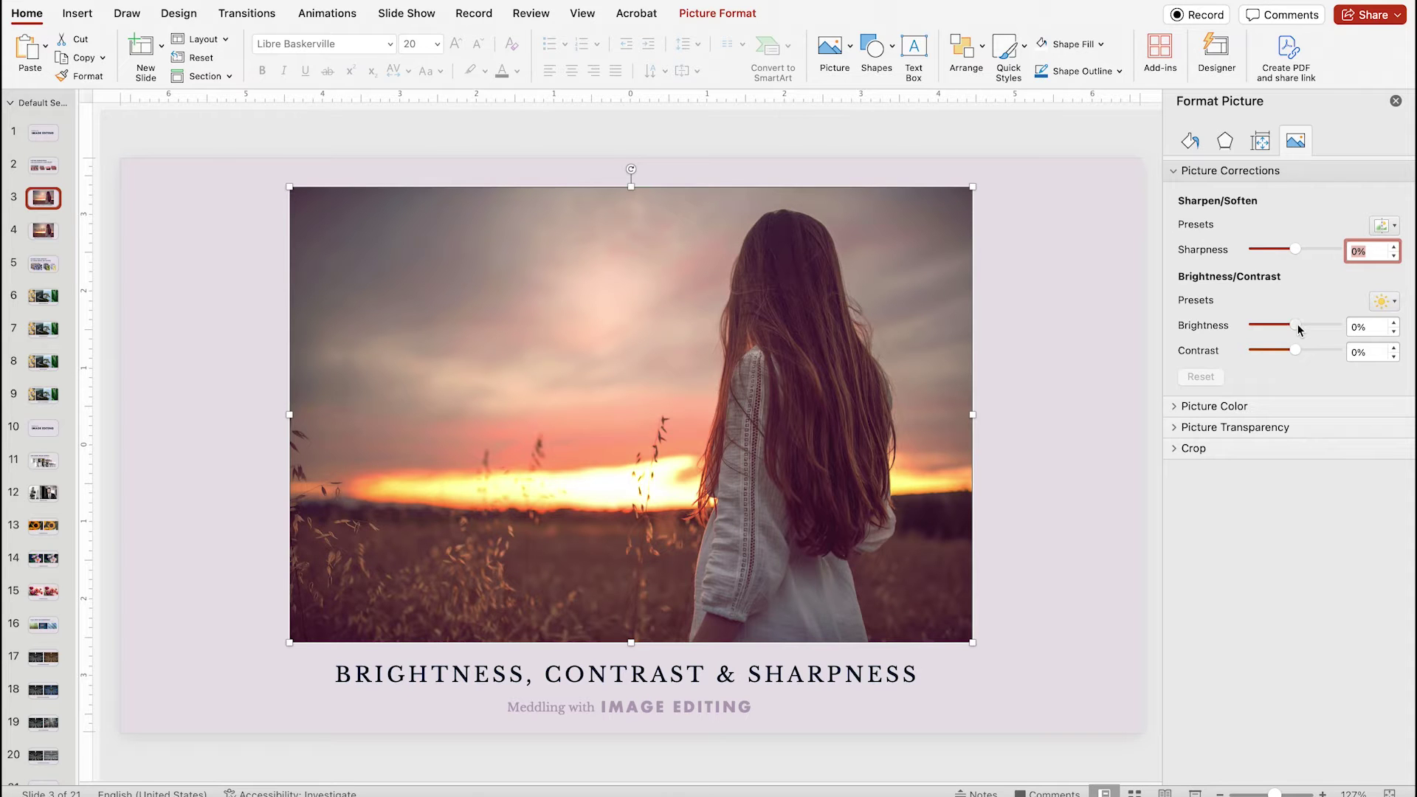
mouse_move(1298, 325)
mouse_down()
mouse_move(1279, 324)
mouse_move(1328, 321)
mouse_move(1314, 326)
mouse_up()
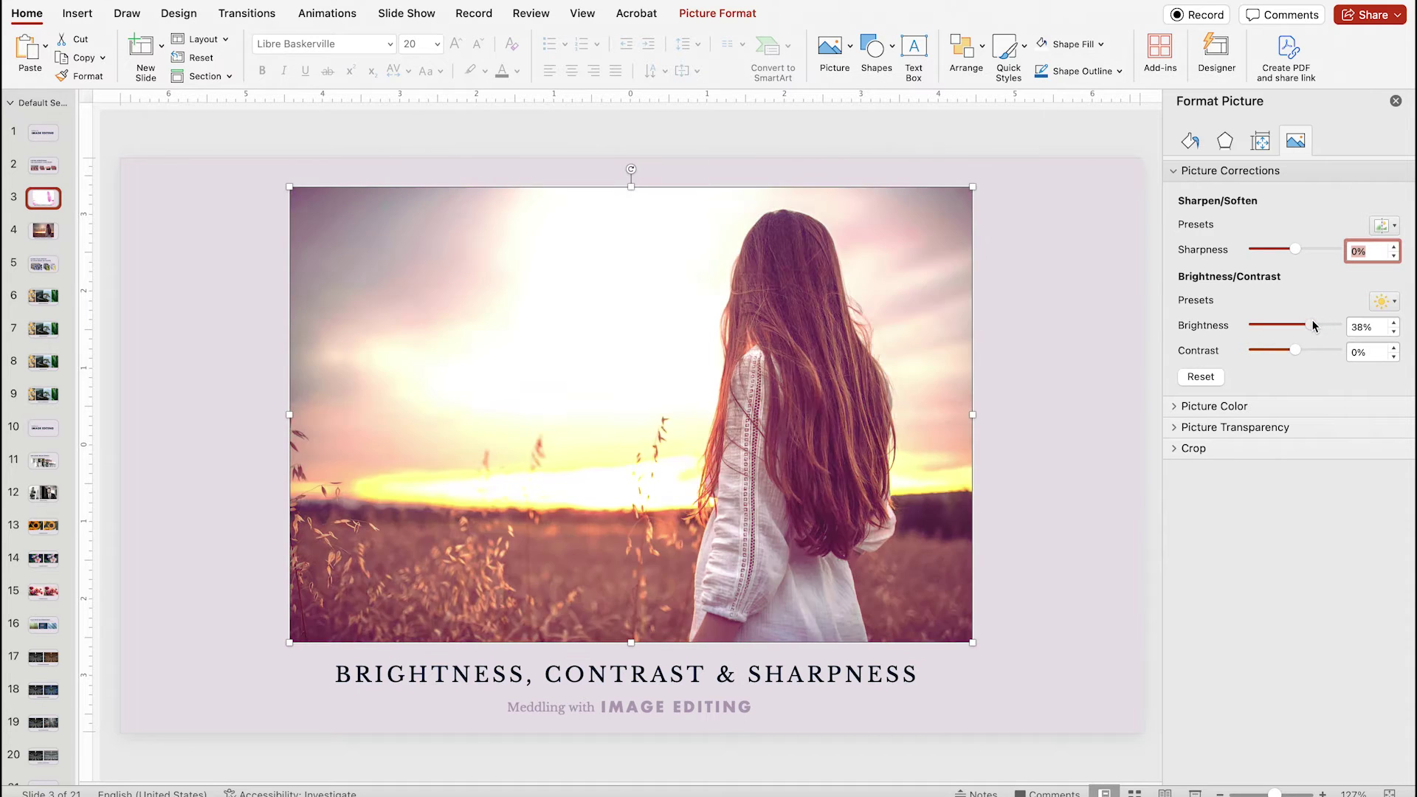
text(0)
key(Return)
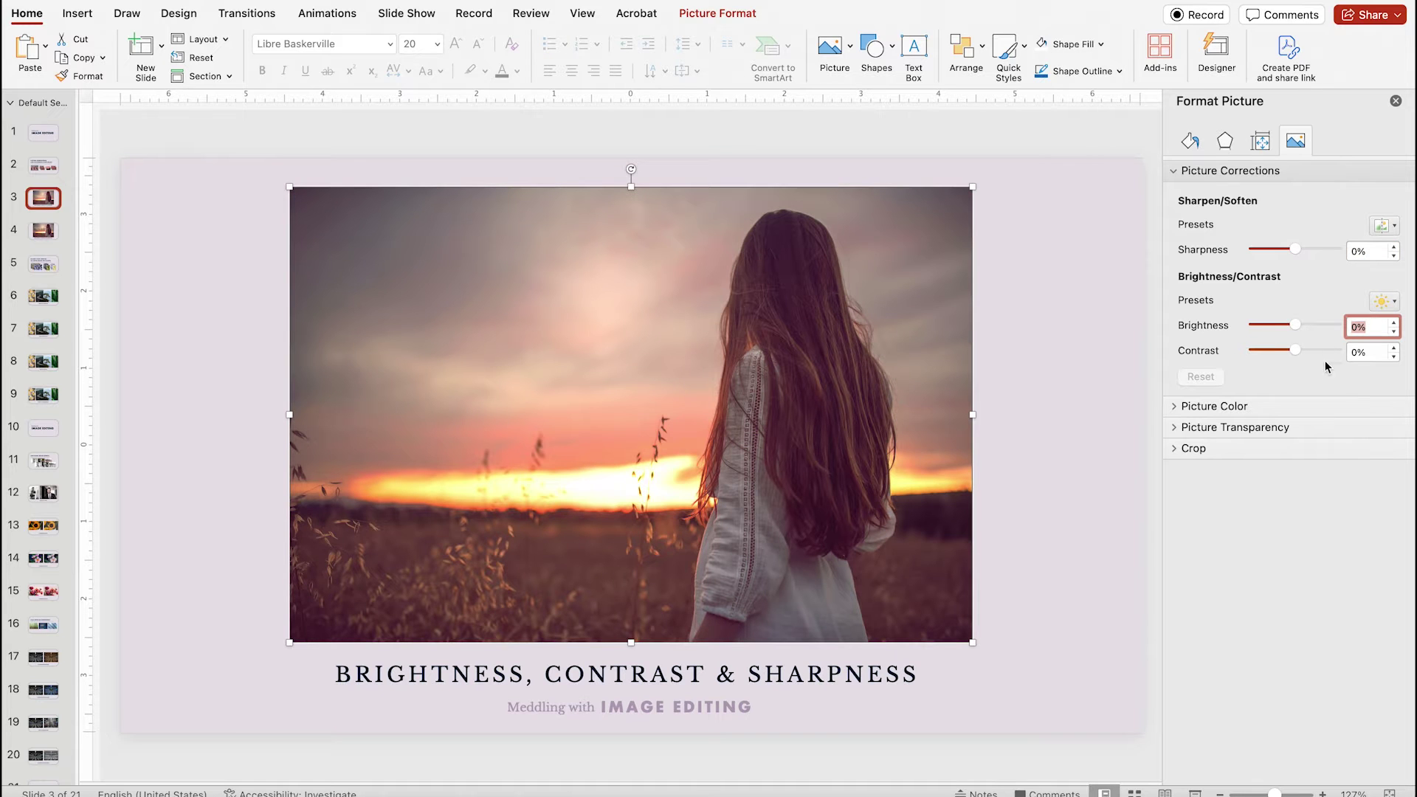
Set the sunset photo's contrast to 31% and move to slide 4
drag(1295, 349, 1266, 353)
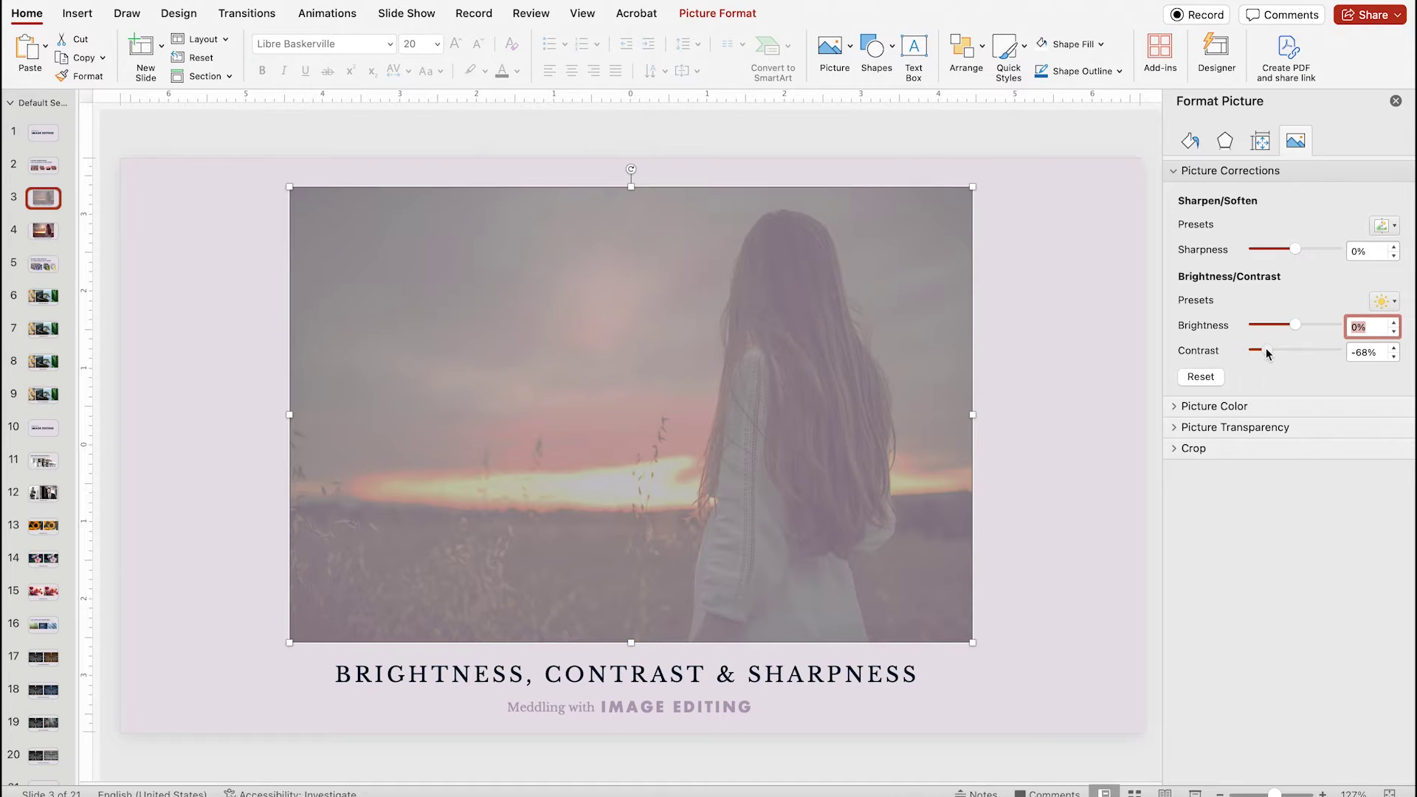
drag(1266, 348, 1308, 352)
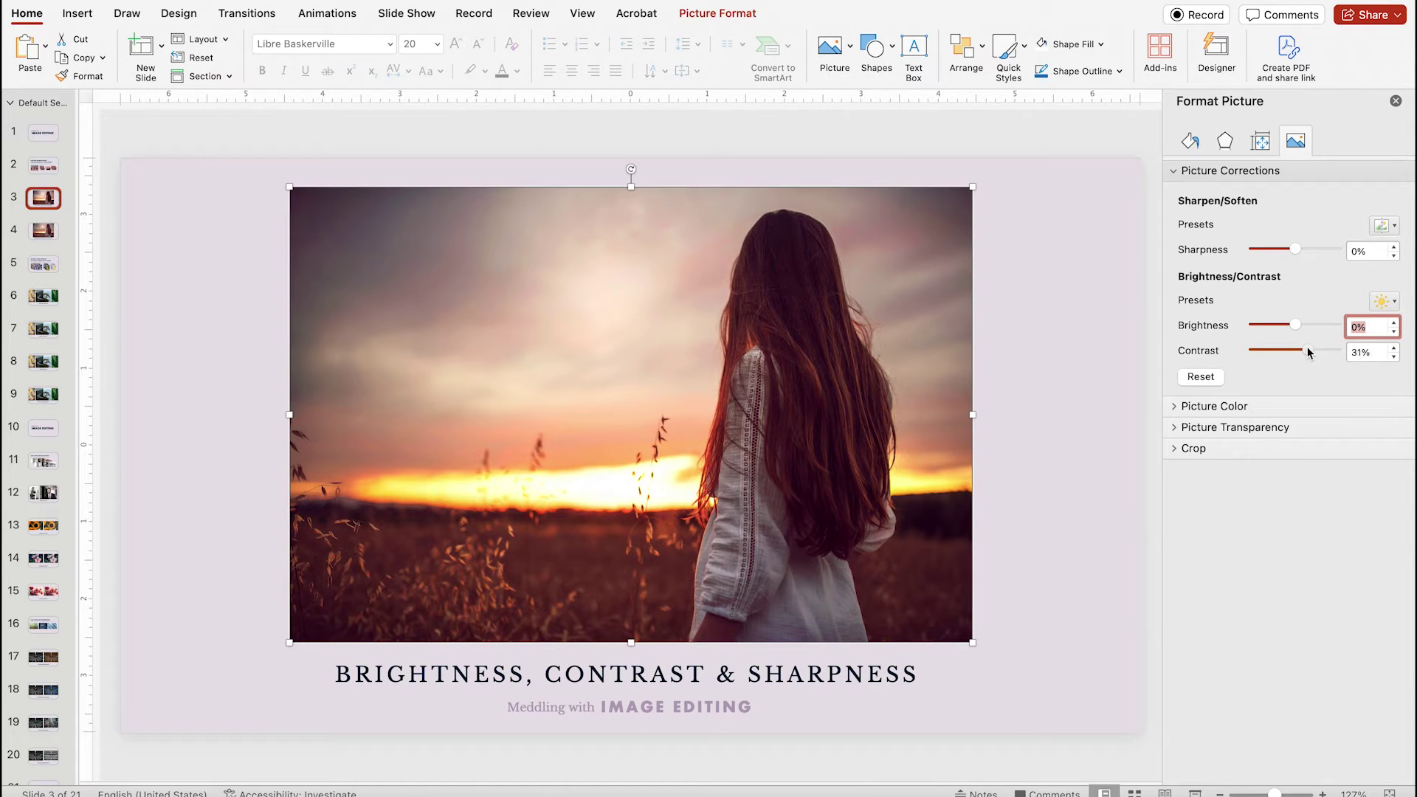
click(41, 230)
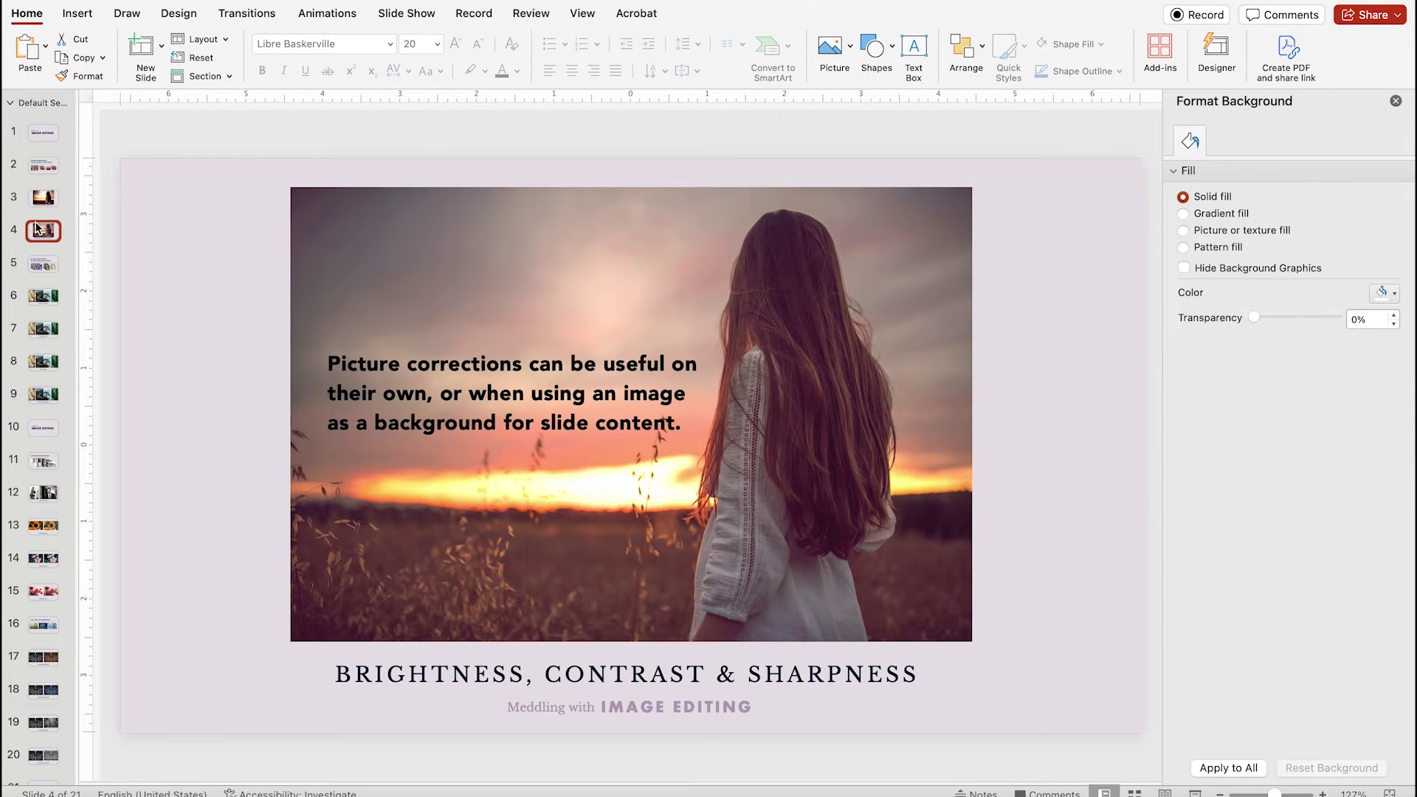
Soften slide 4's background photo to about -31% sharpness and adjust its brightness
click(735, 283)
click(735, 282)
click(1297, 141)
drag(1296, 250, 1271, 250)
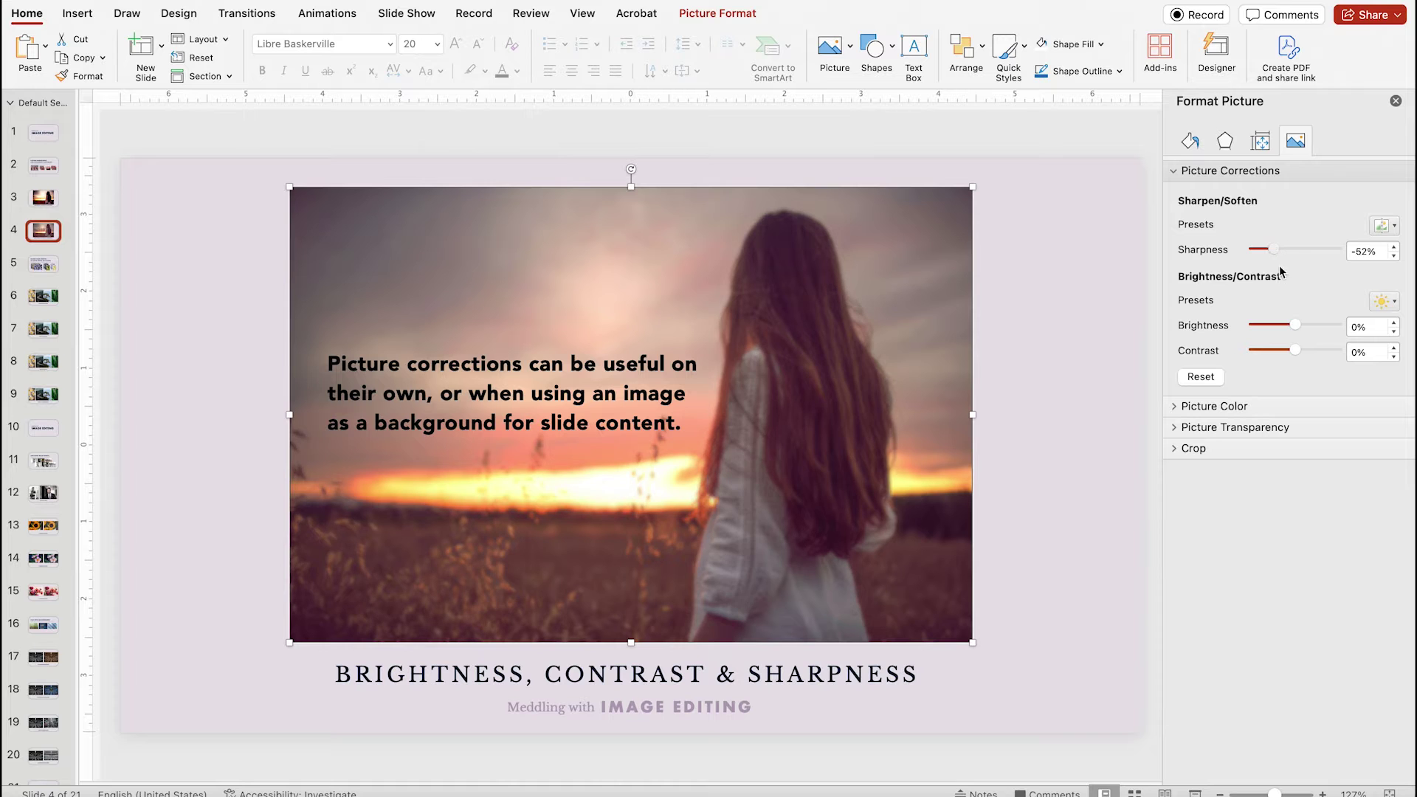
drag(1295, 325, 1302, 352)
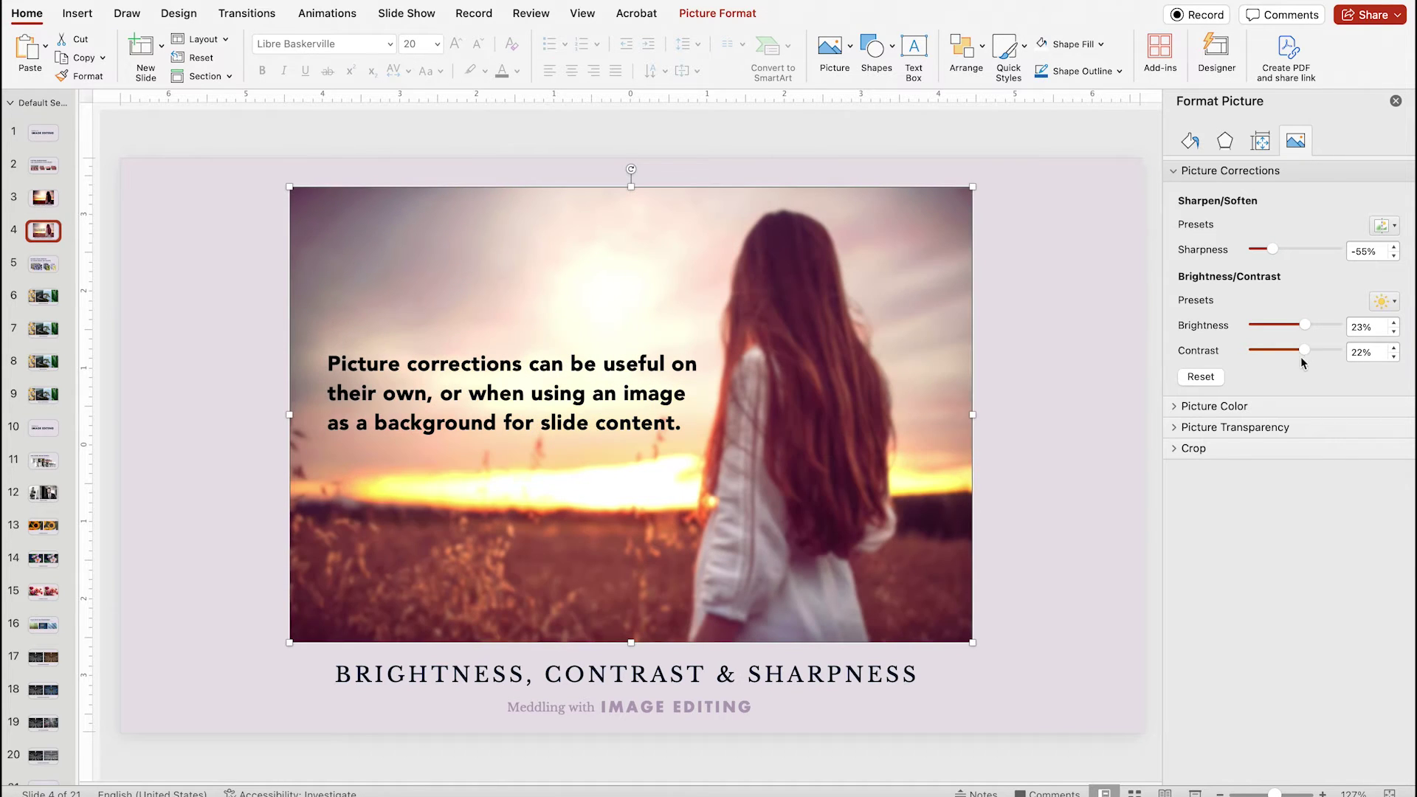
Make all of the overlaid text a light font colour
triple_click(633, 388)
click(517, 70)
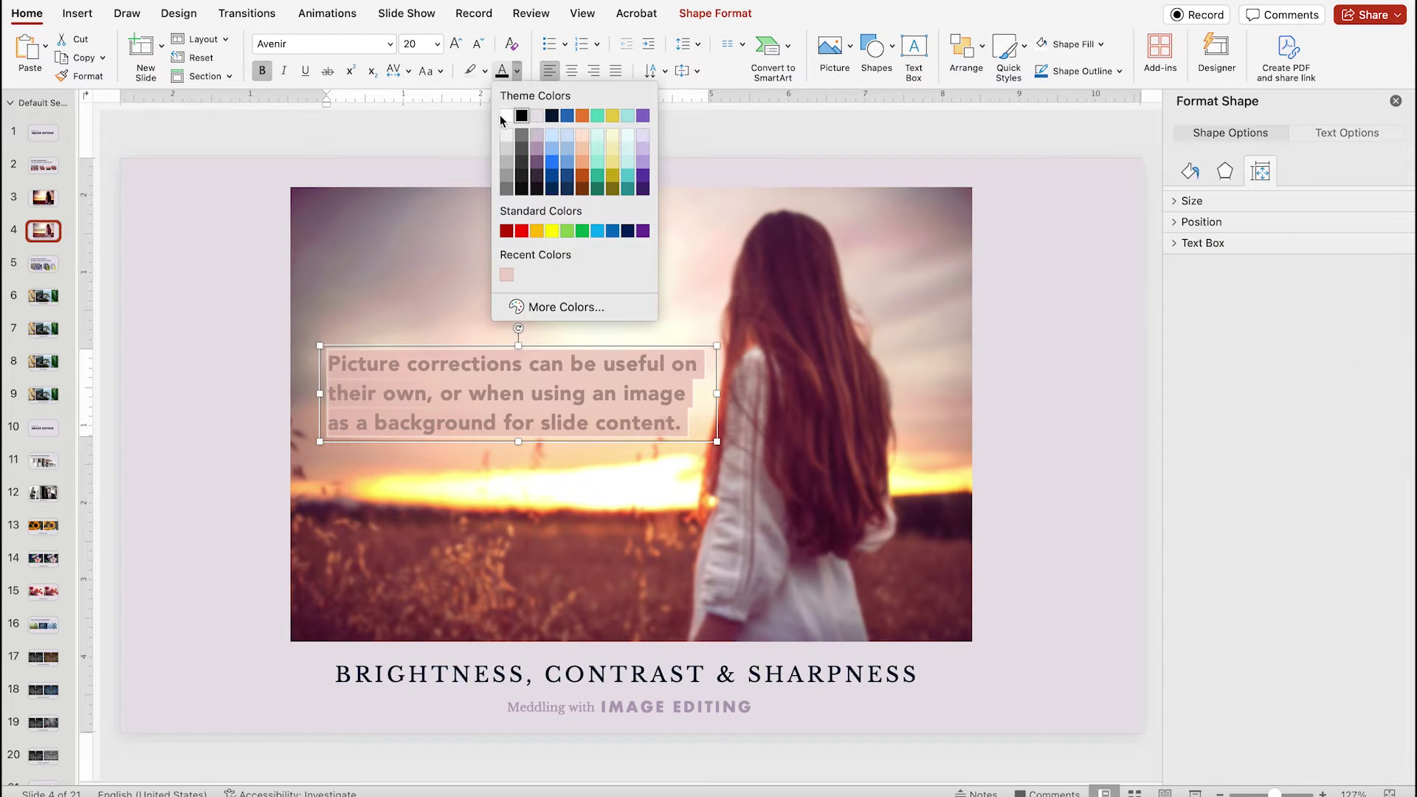
click(510, 122)
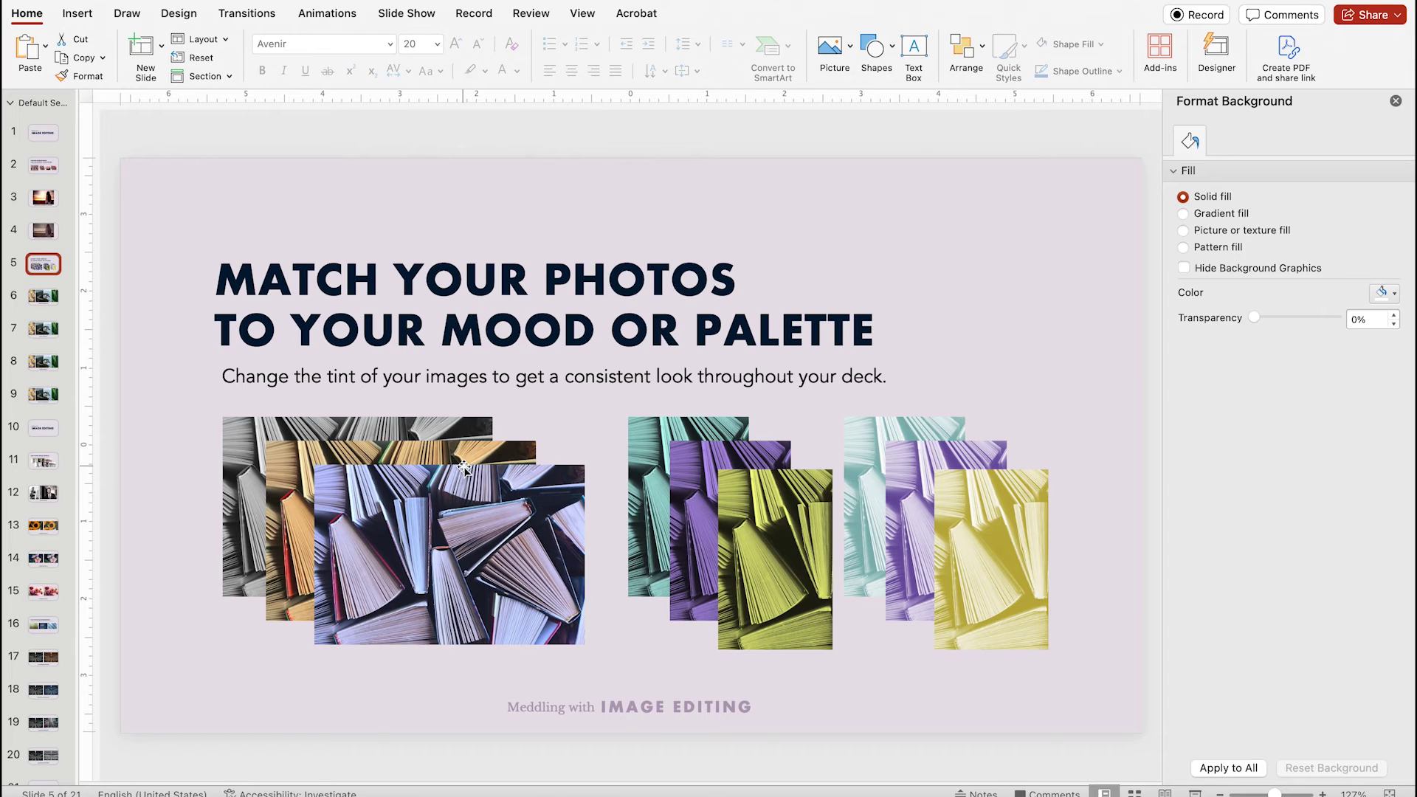
Select the front book photo and show its Picture Color settings
click(465, 525)
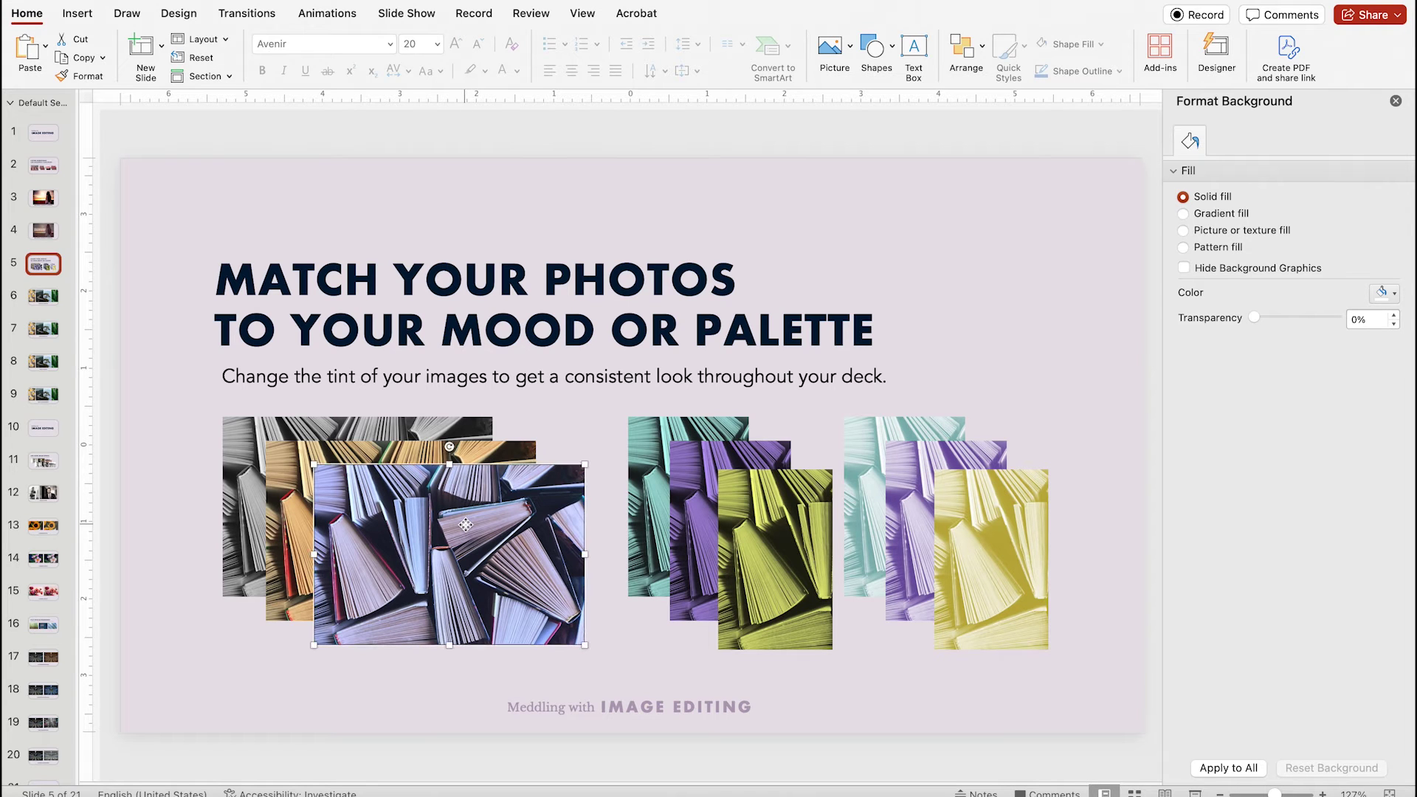
click(1295, 142)
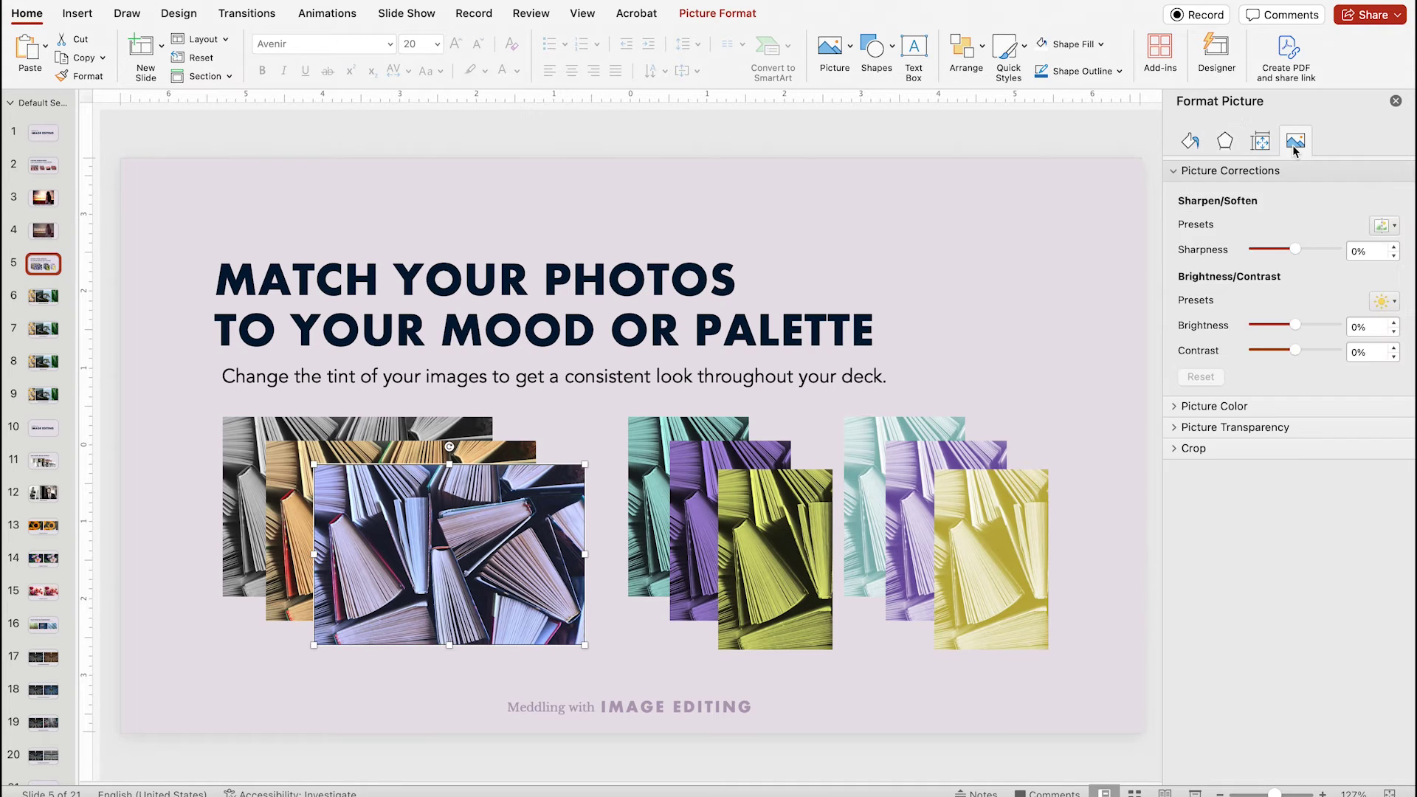
click(1258, 173)
click(1240, 191)
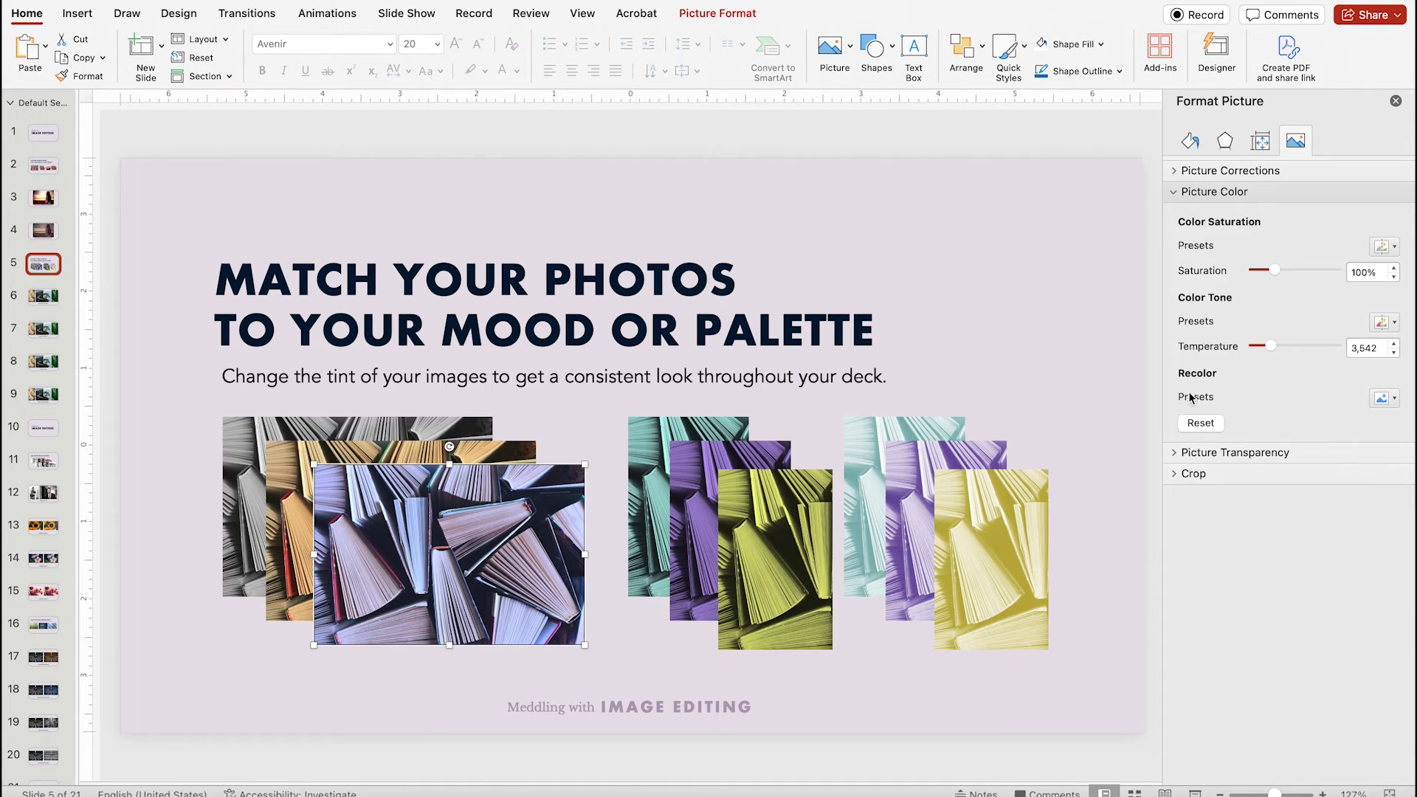
Preview the Recolor presets without applying one, then go to slide 6, Image Saturation
click(1385, 399)
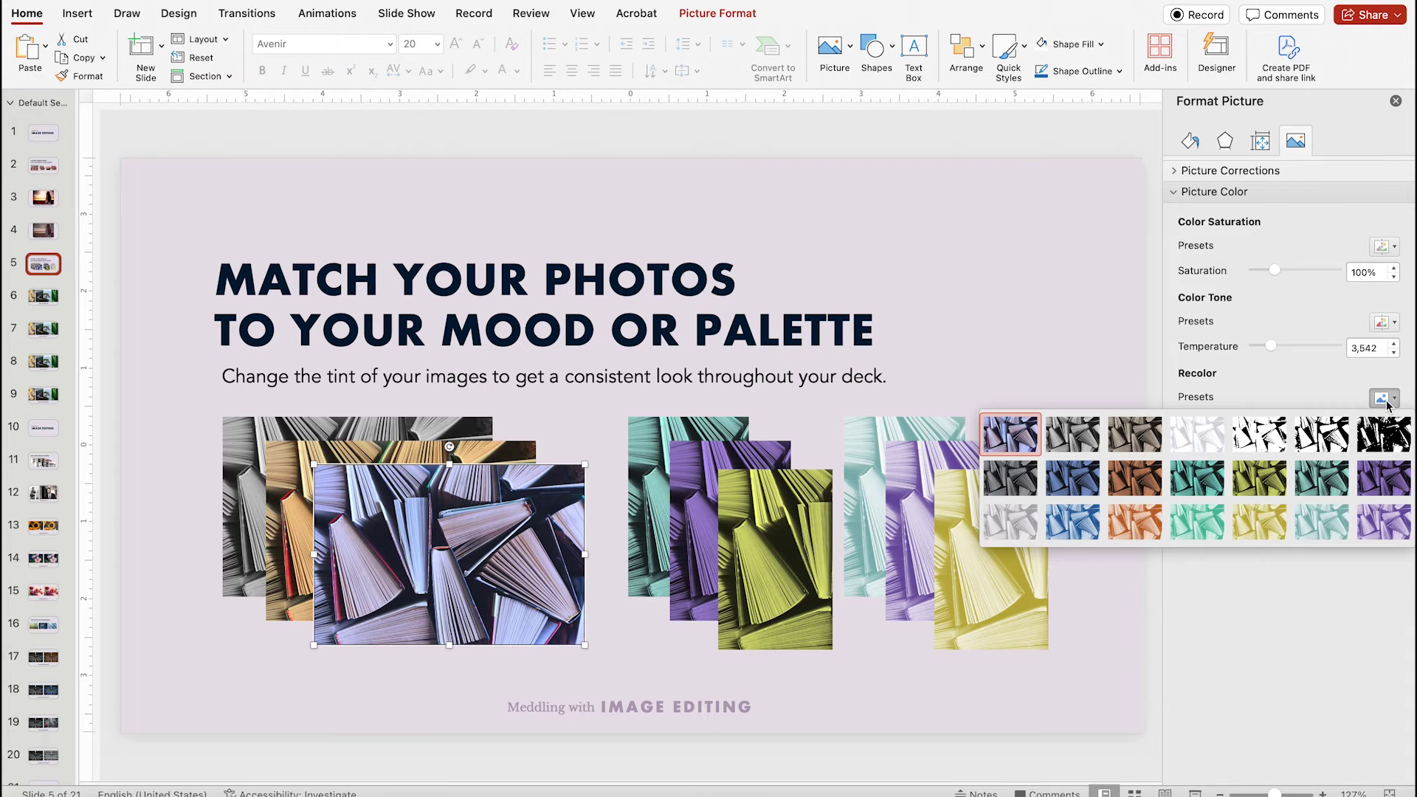
click(1333, 388)
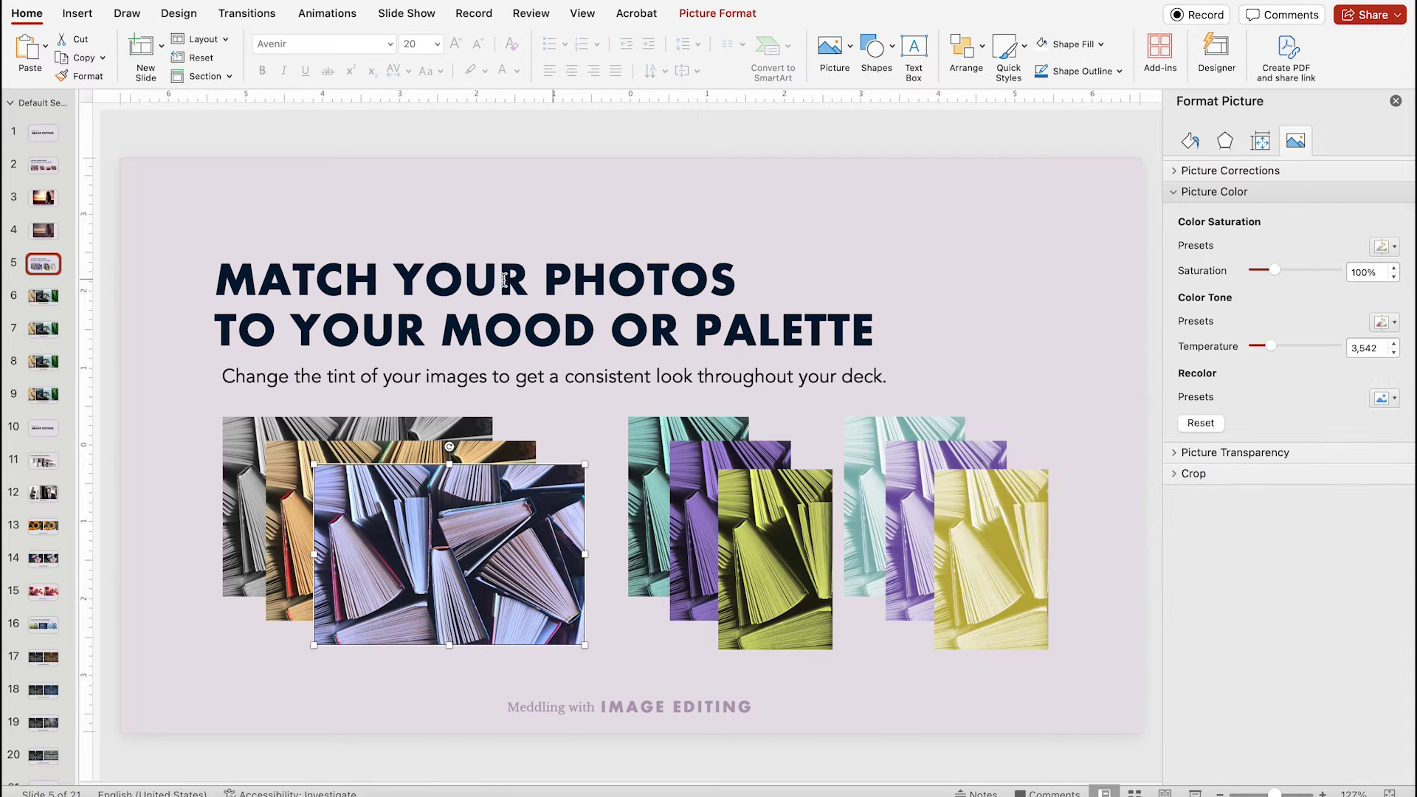
click(52, 298)
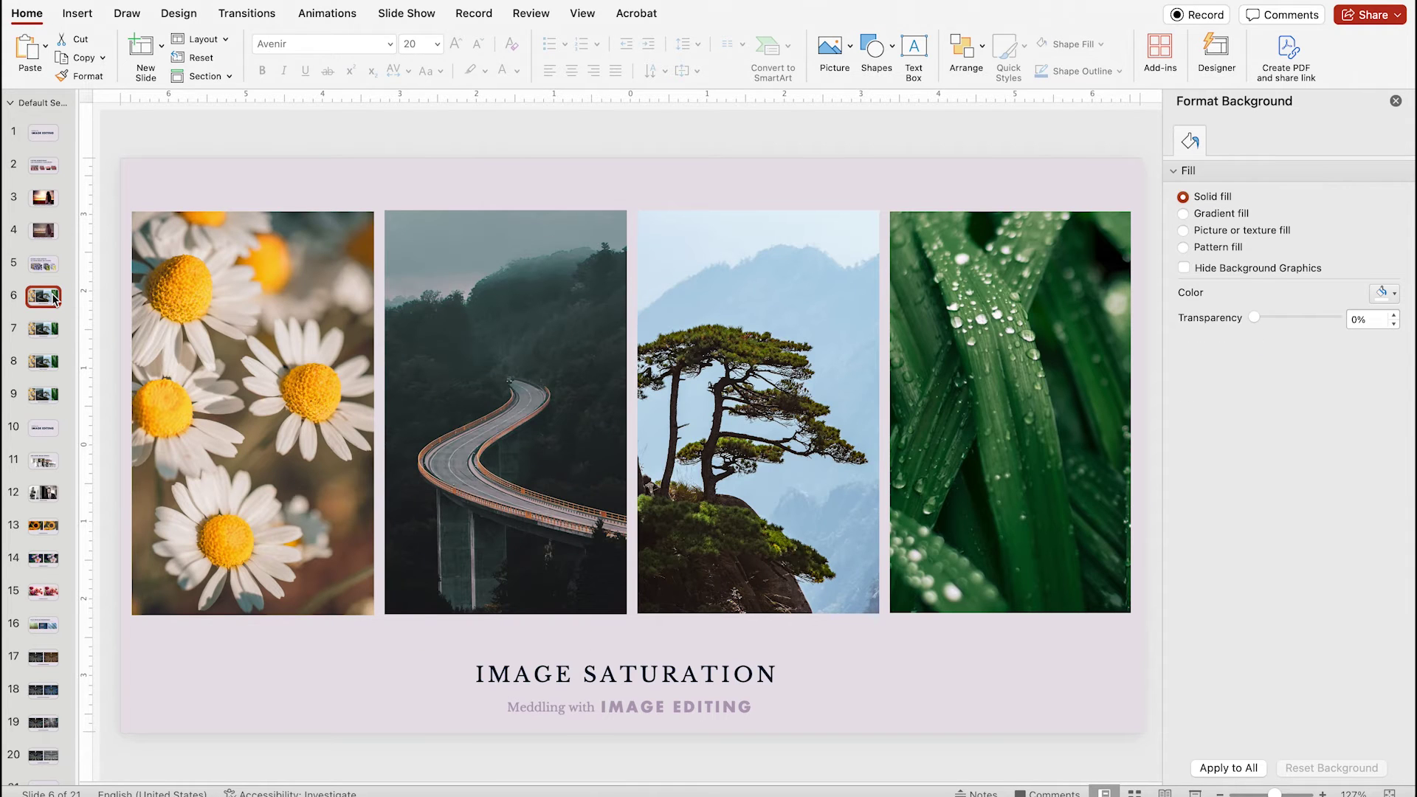
Drop the daisy photo's saturation to greyscale, then select the road, tree and grass photos
click(261, 367)
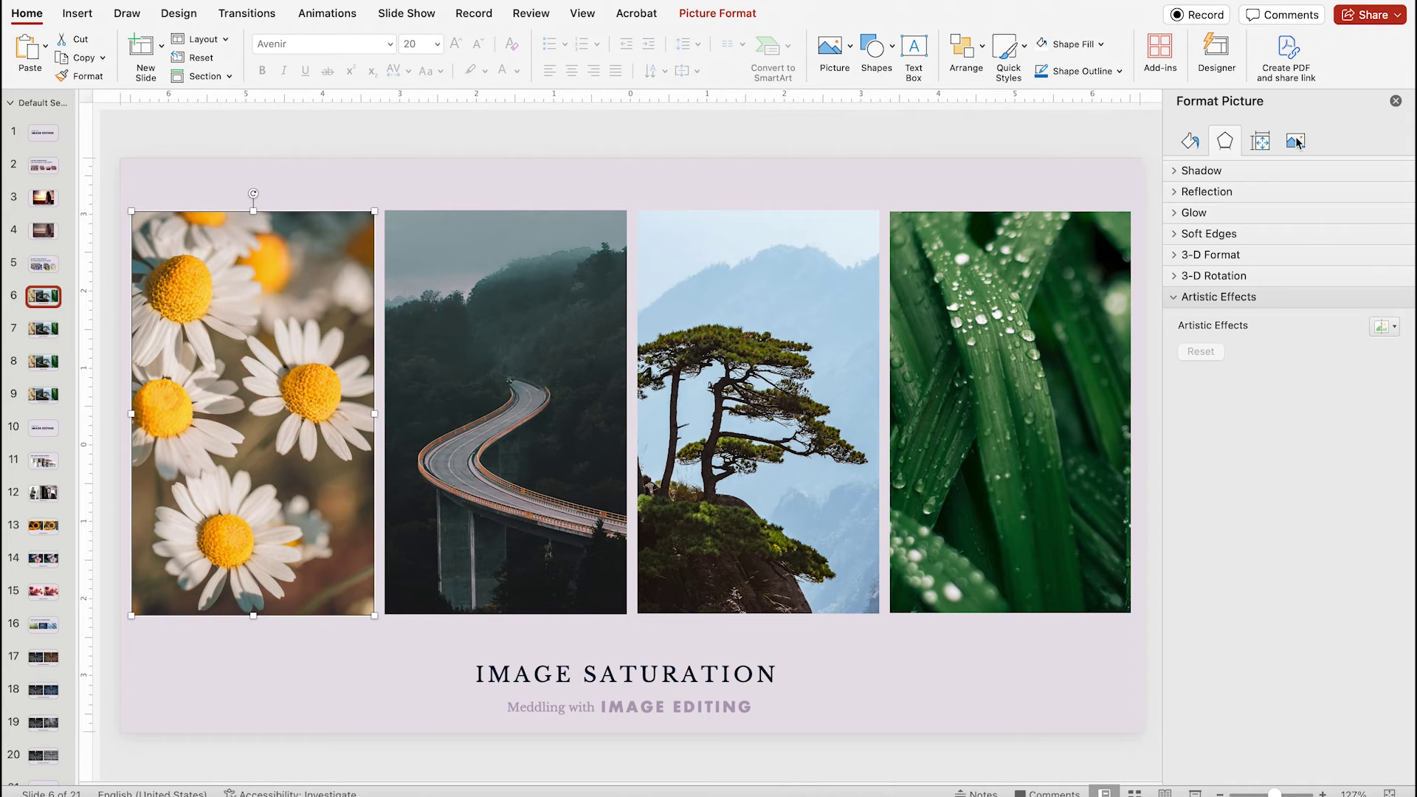
click(1296, 141)
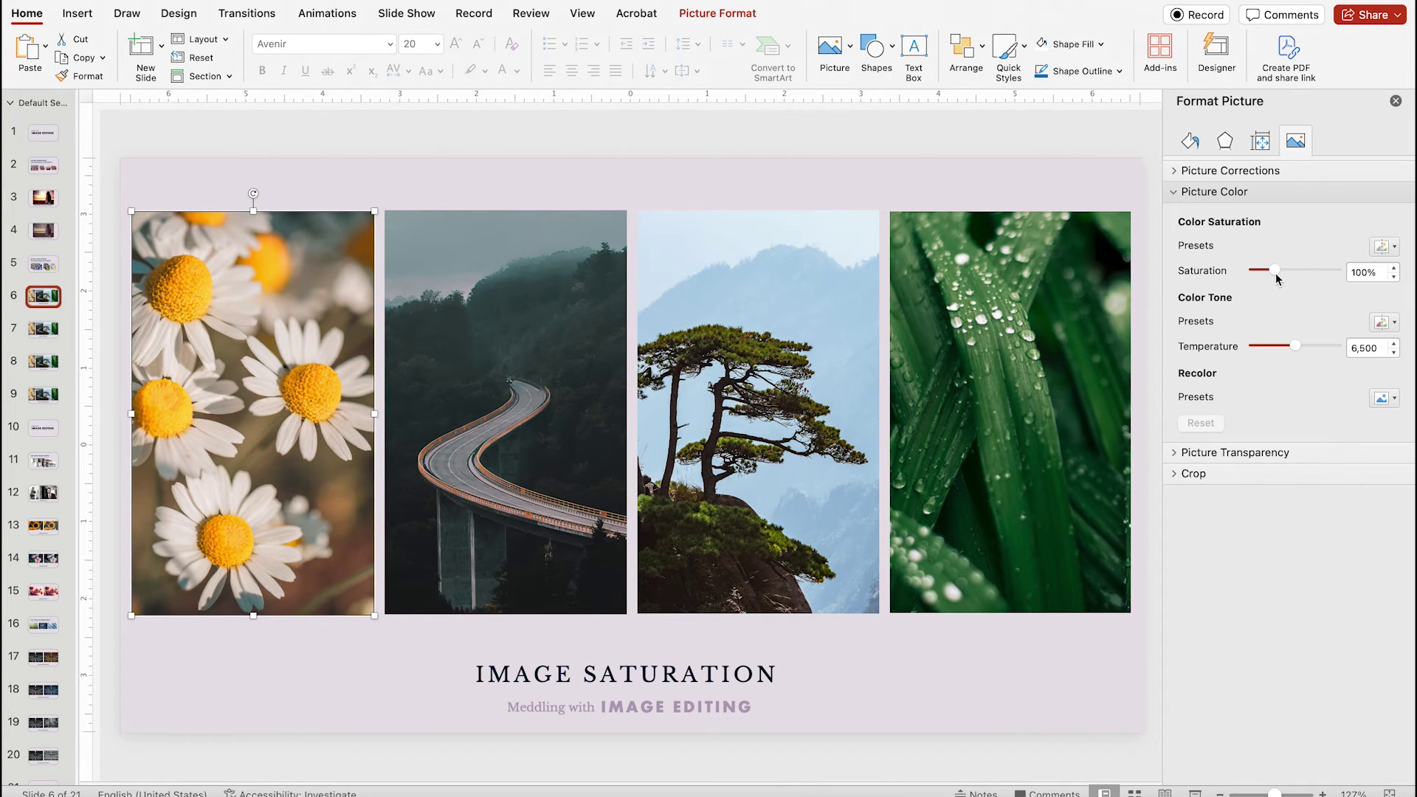
drag(1276, 275, 1234, 274)
click(591, 371)
click(762, 387)
click(1080, 304)
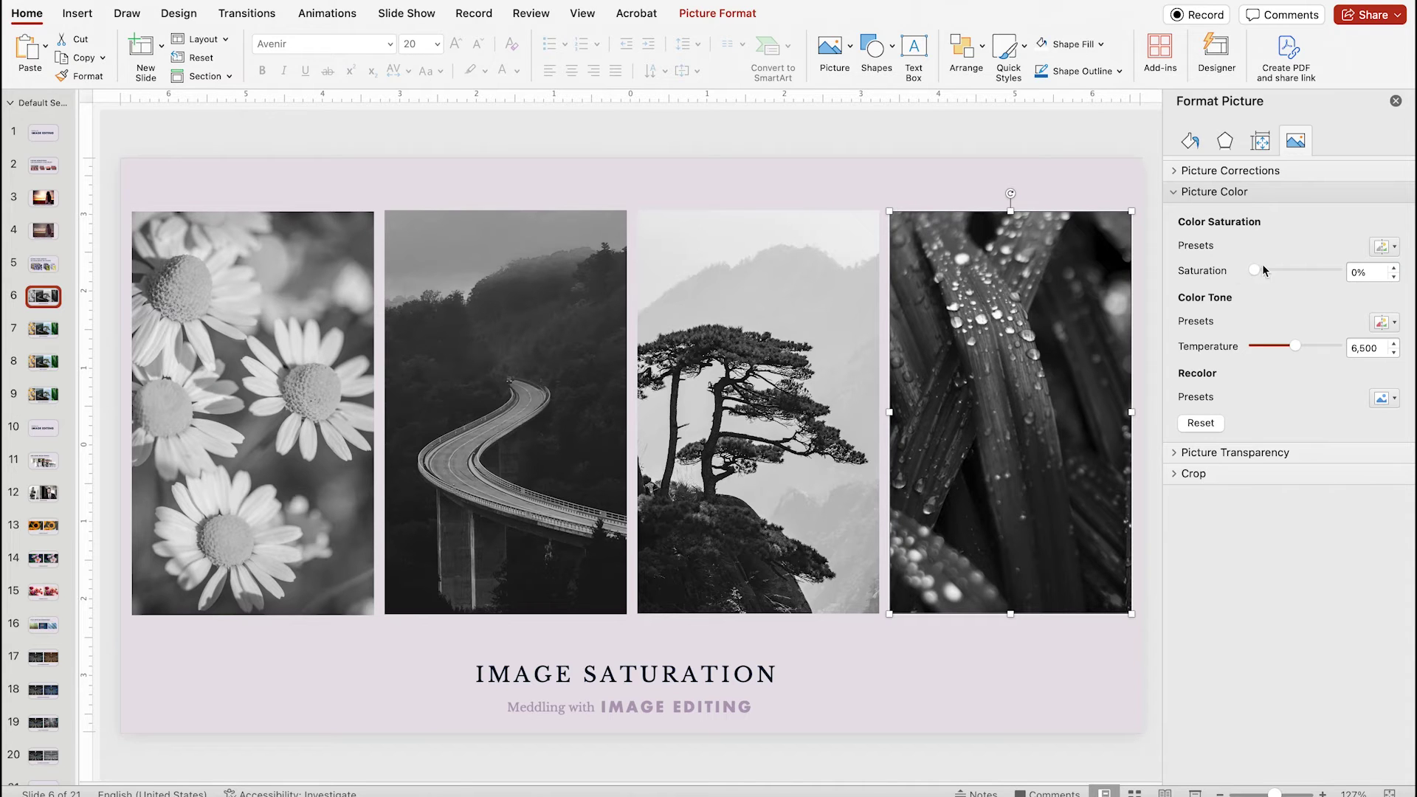
Raise saturation on the grass, tree, road and daisy photos to full colour, then open slide 7
drag(1259, 272, 1325, 273)
click(826, 384)
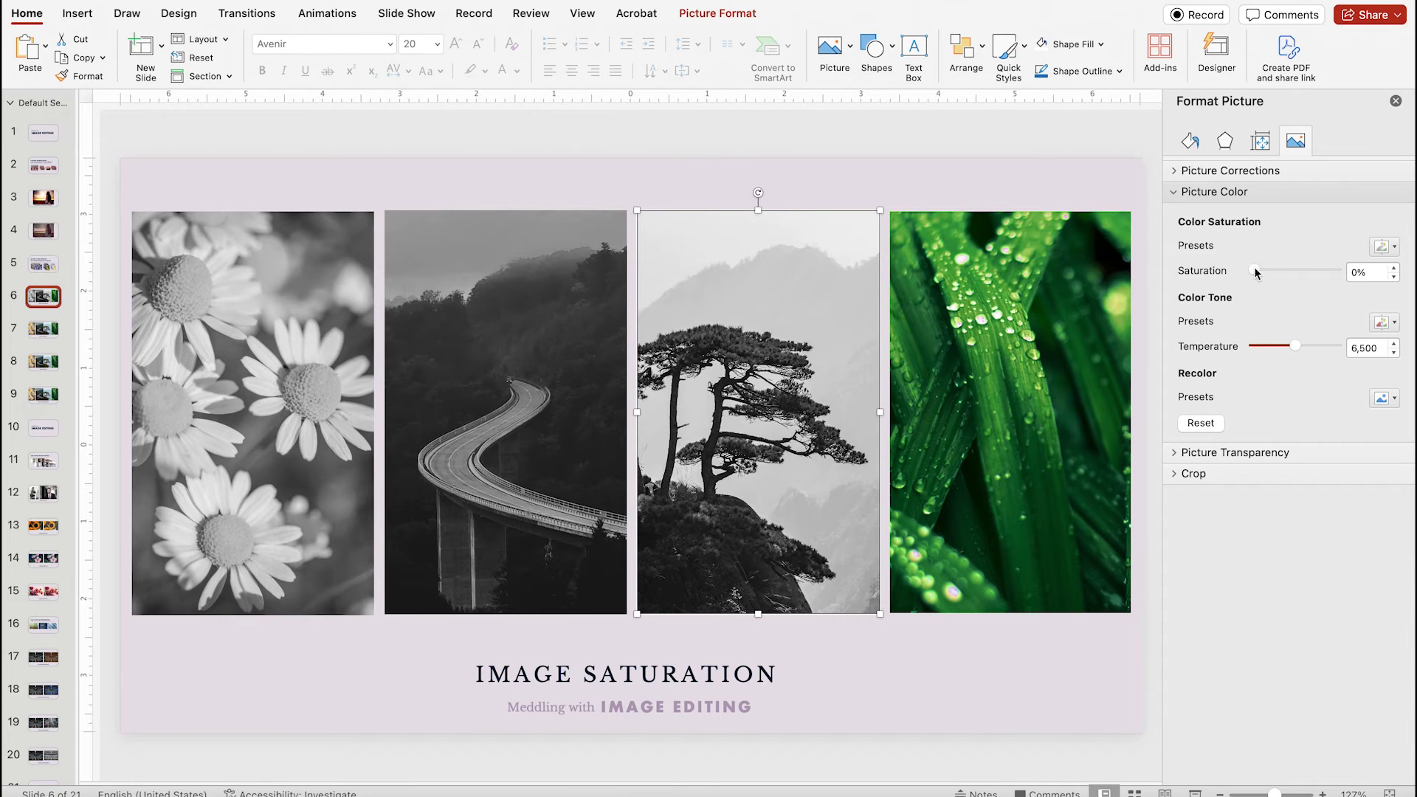
drag(1285, 272, 1333, 272)
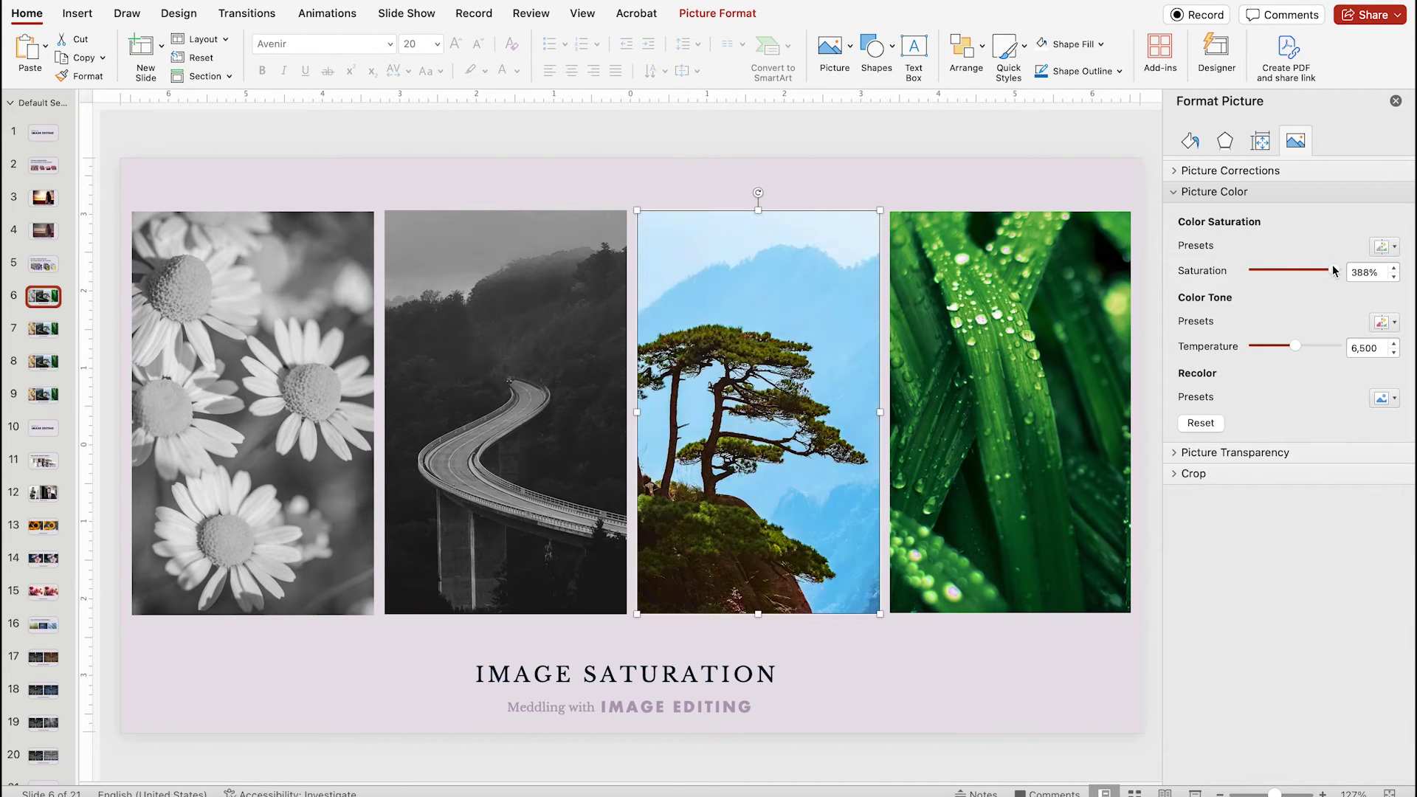
click(530, 458)
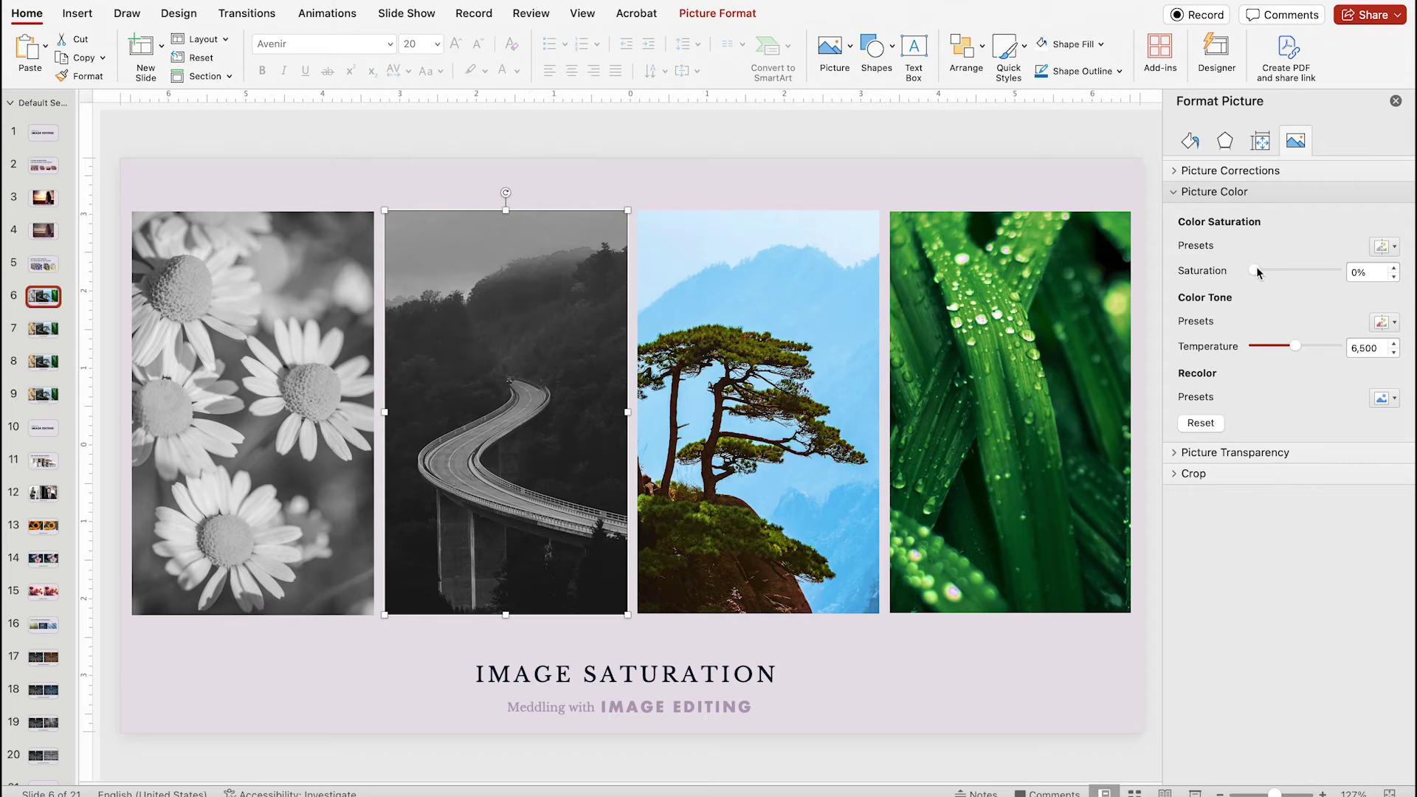
drag(1279, 271, 1320, 273)
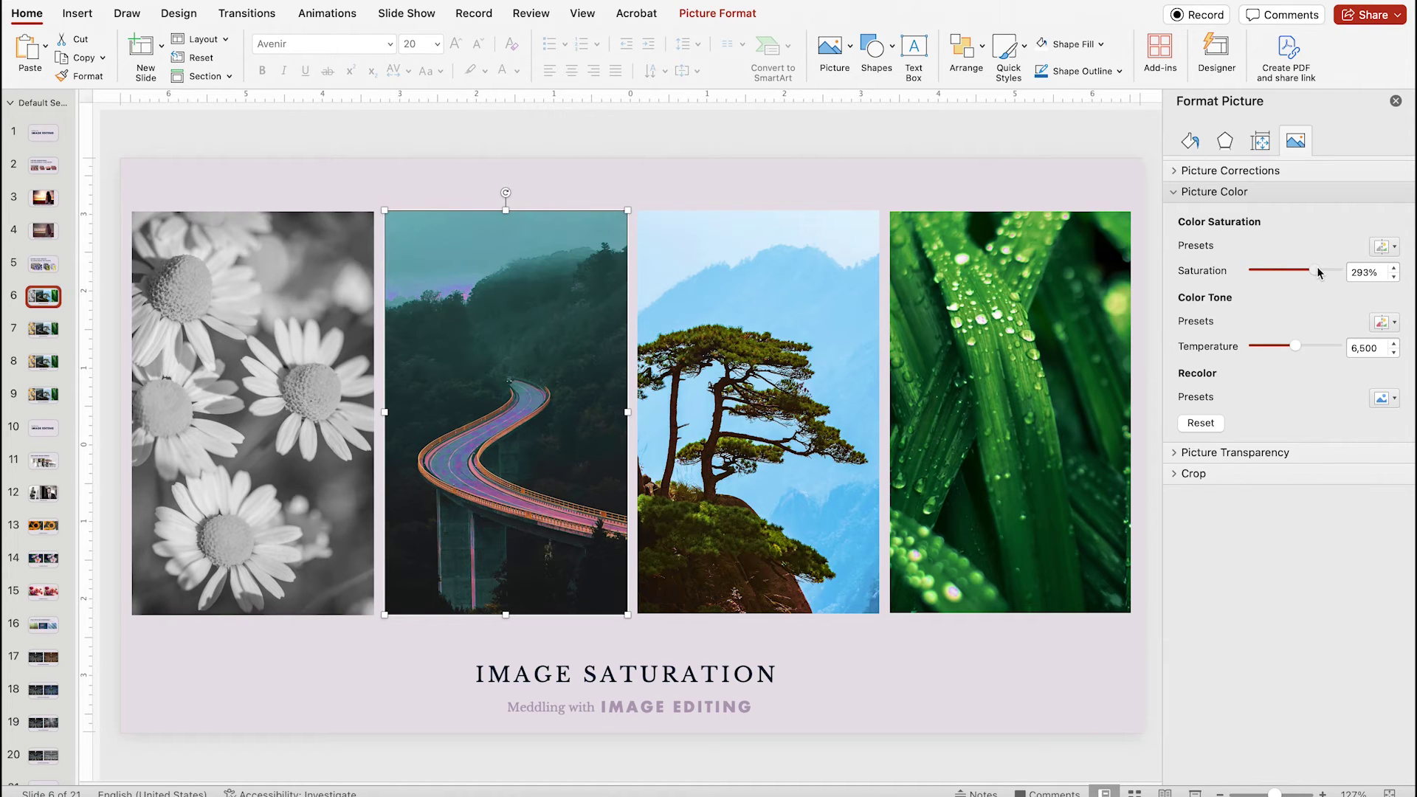
drag(1320, 272, 1299, 272)
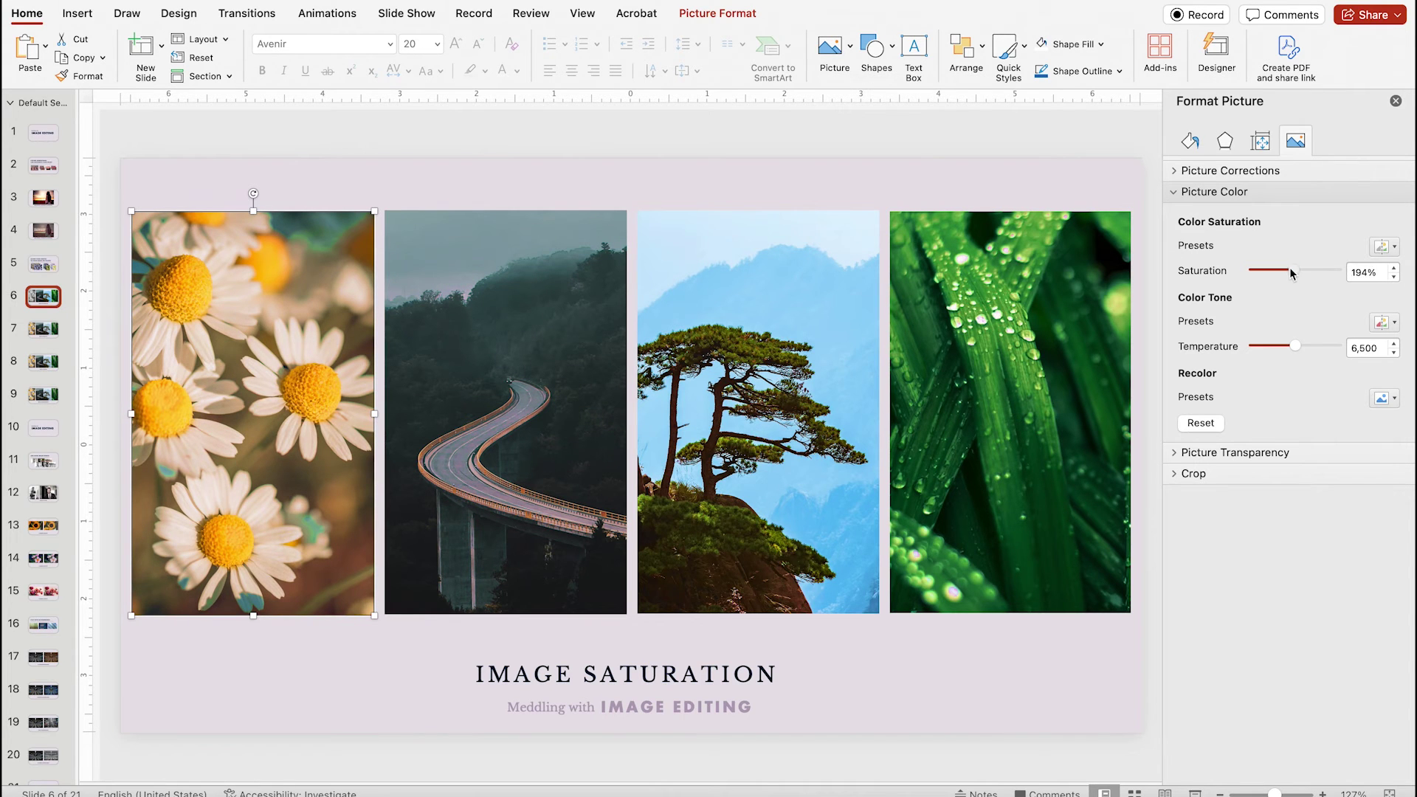
click(50, 328)
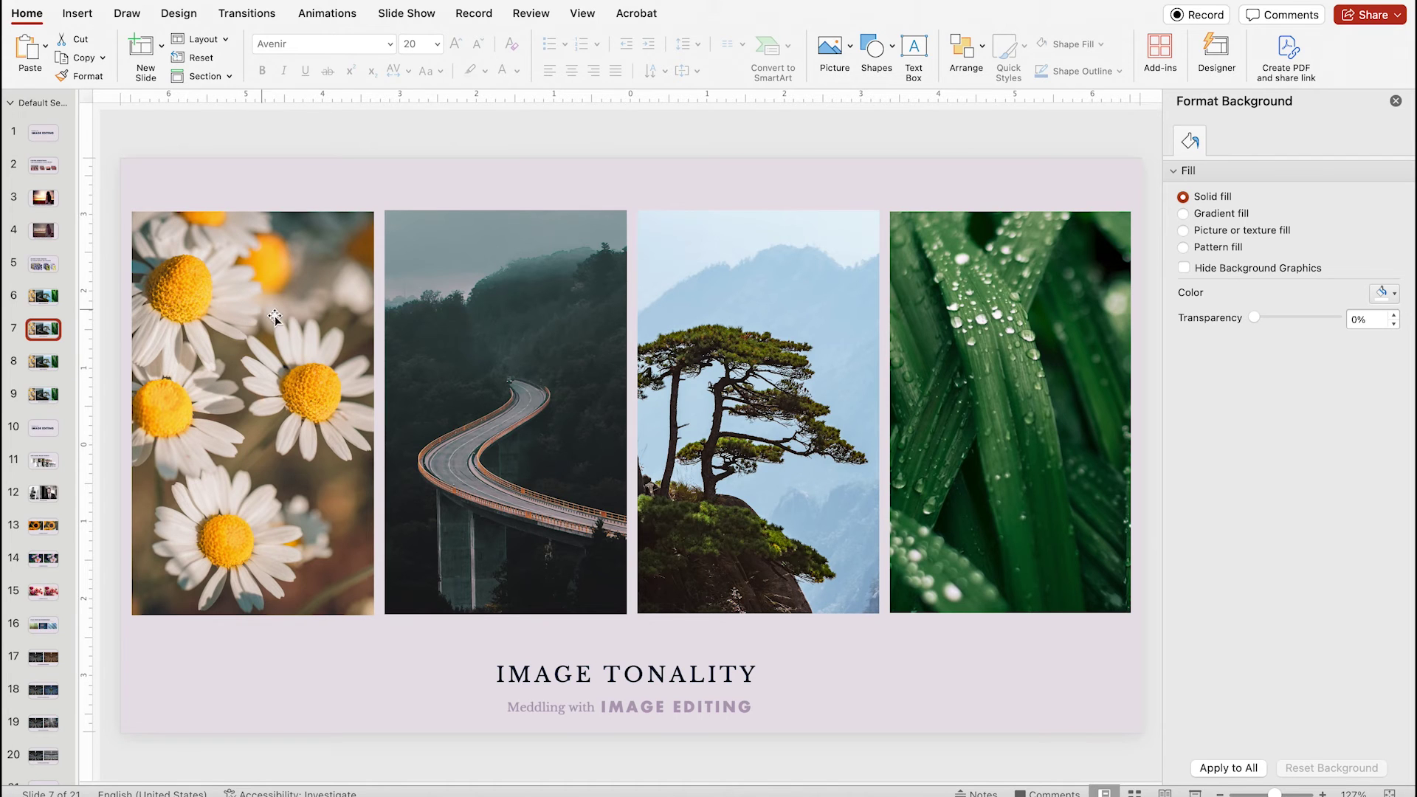
Warm the photos' temperature: road to 9,865, tree to 8,763, grass to 11,500
click(480, 439)
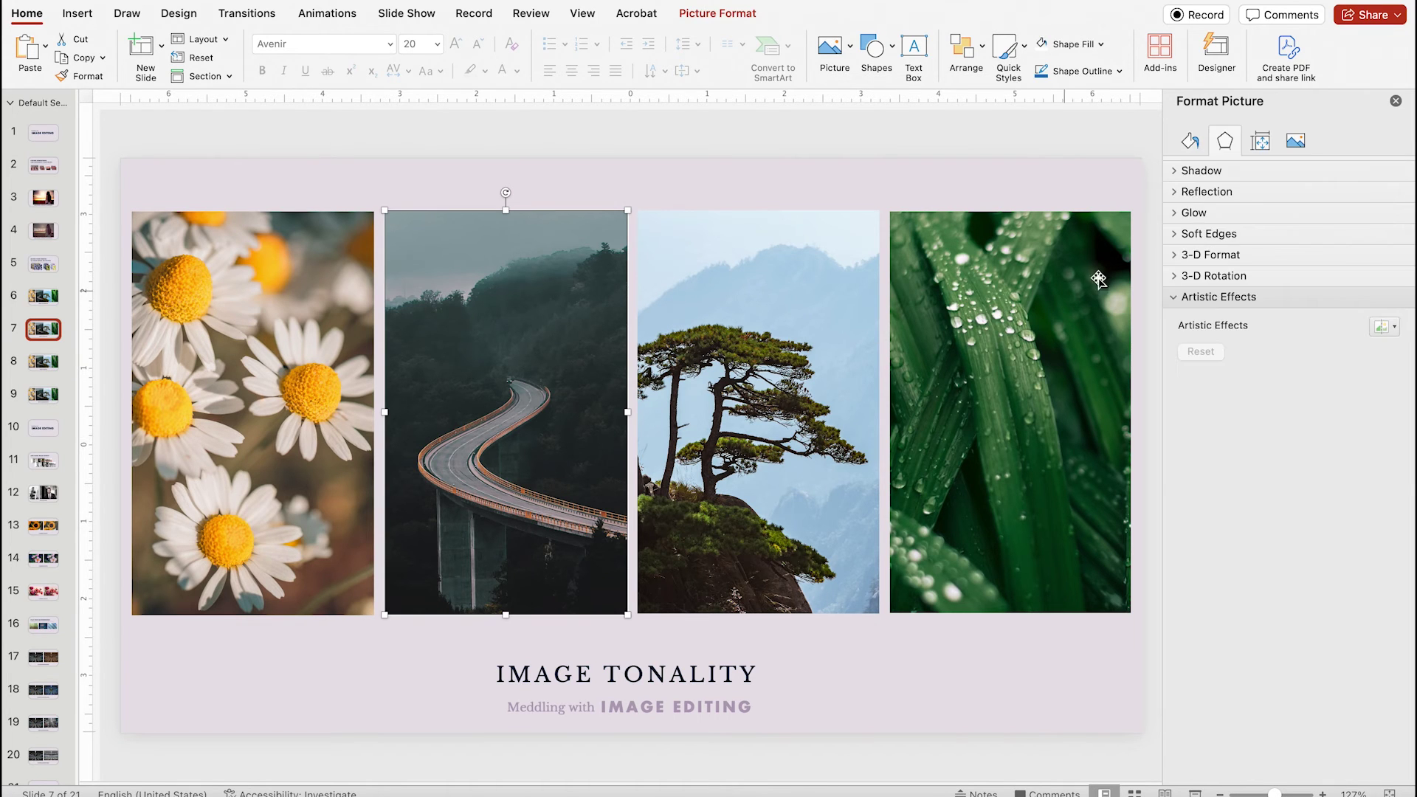
click(1295, 140)
drag(1290, 347, 1323, 349)
click(755, 463)
click(1038, 382)
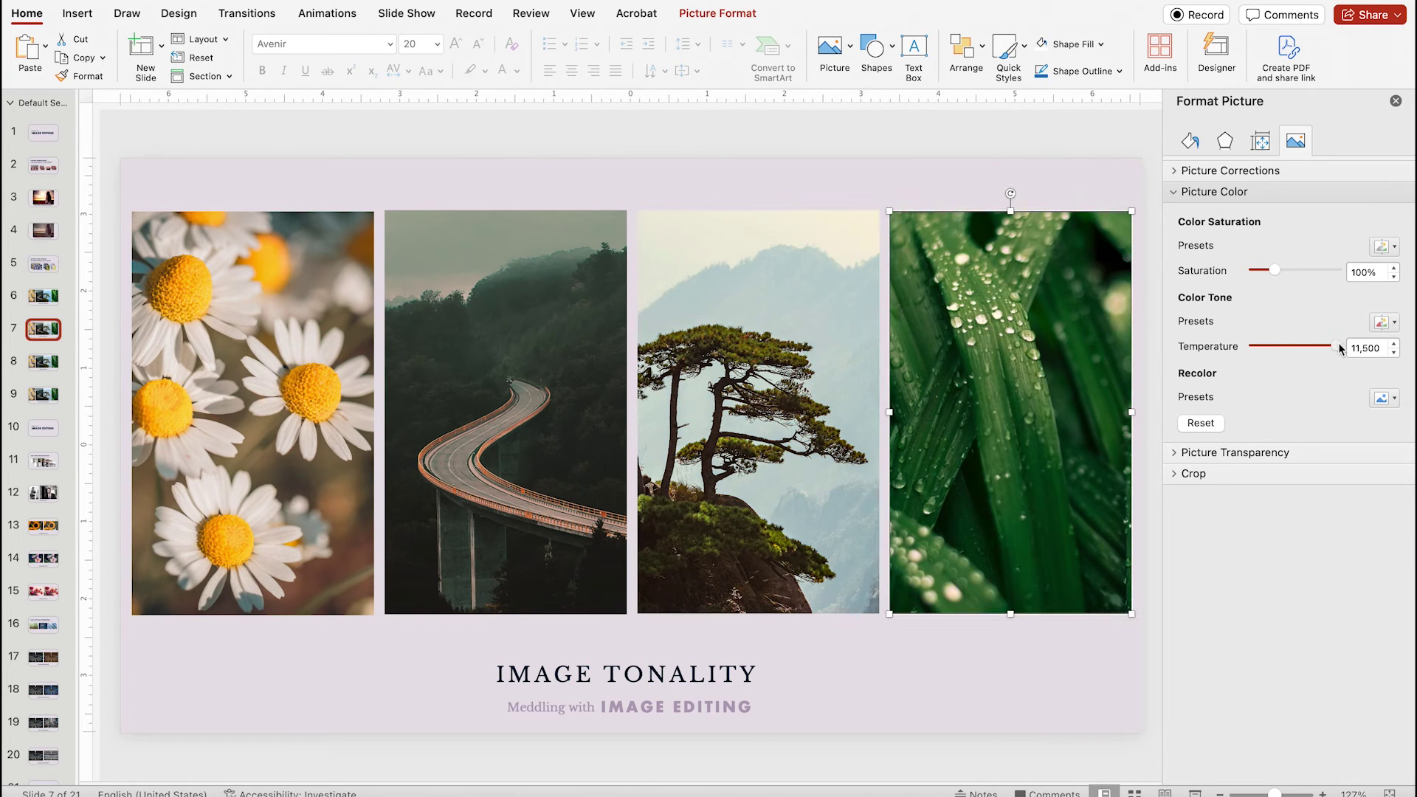
Go to the IMAGE COLOUR slide and apply a blue recolour preset to the daisy photo
click(43, 296)
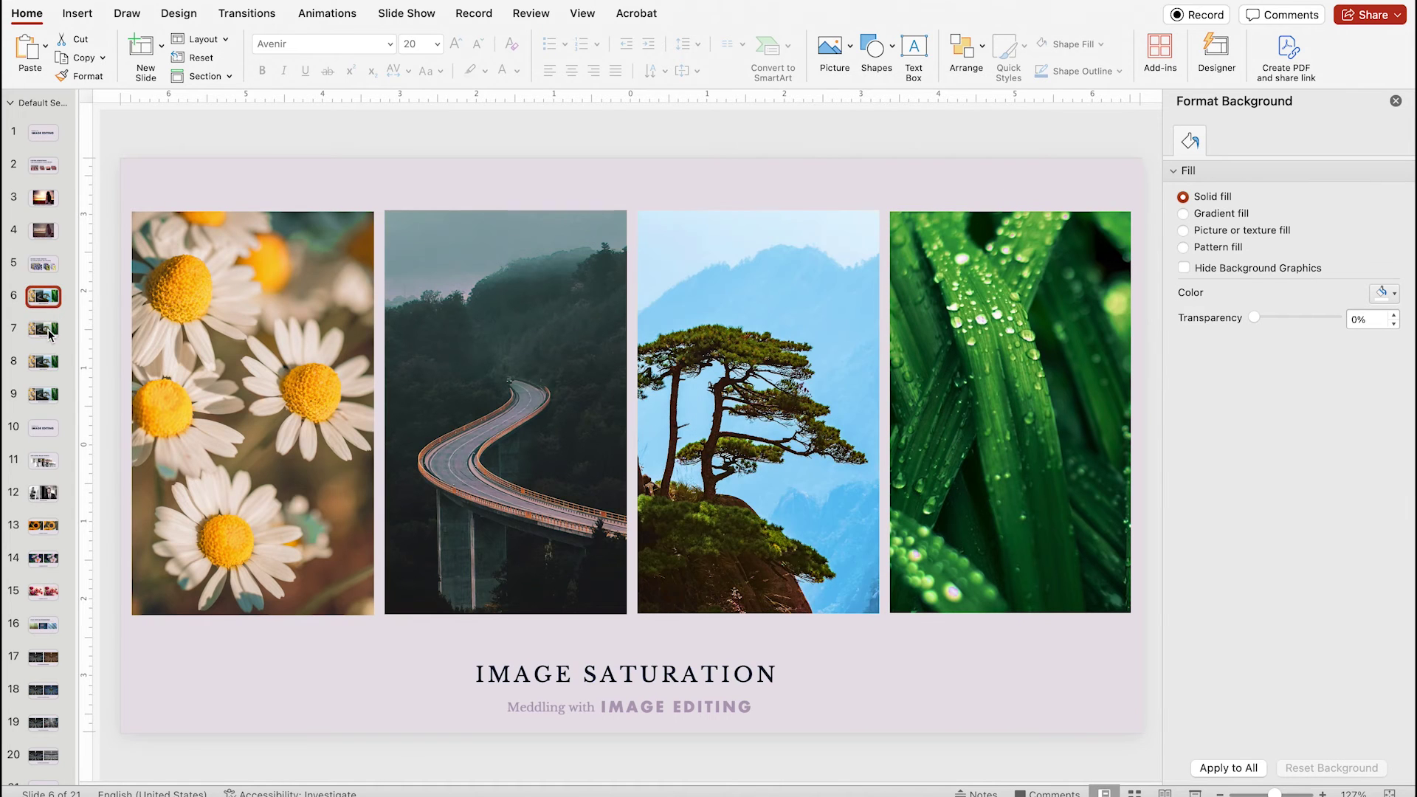
click(49, 334)
click(43, 361)
click(1296, 140)
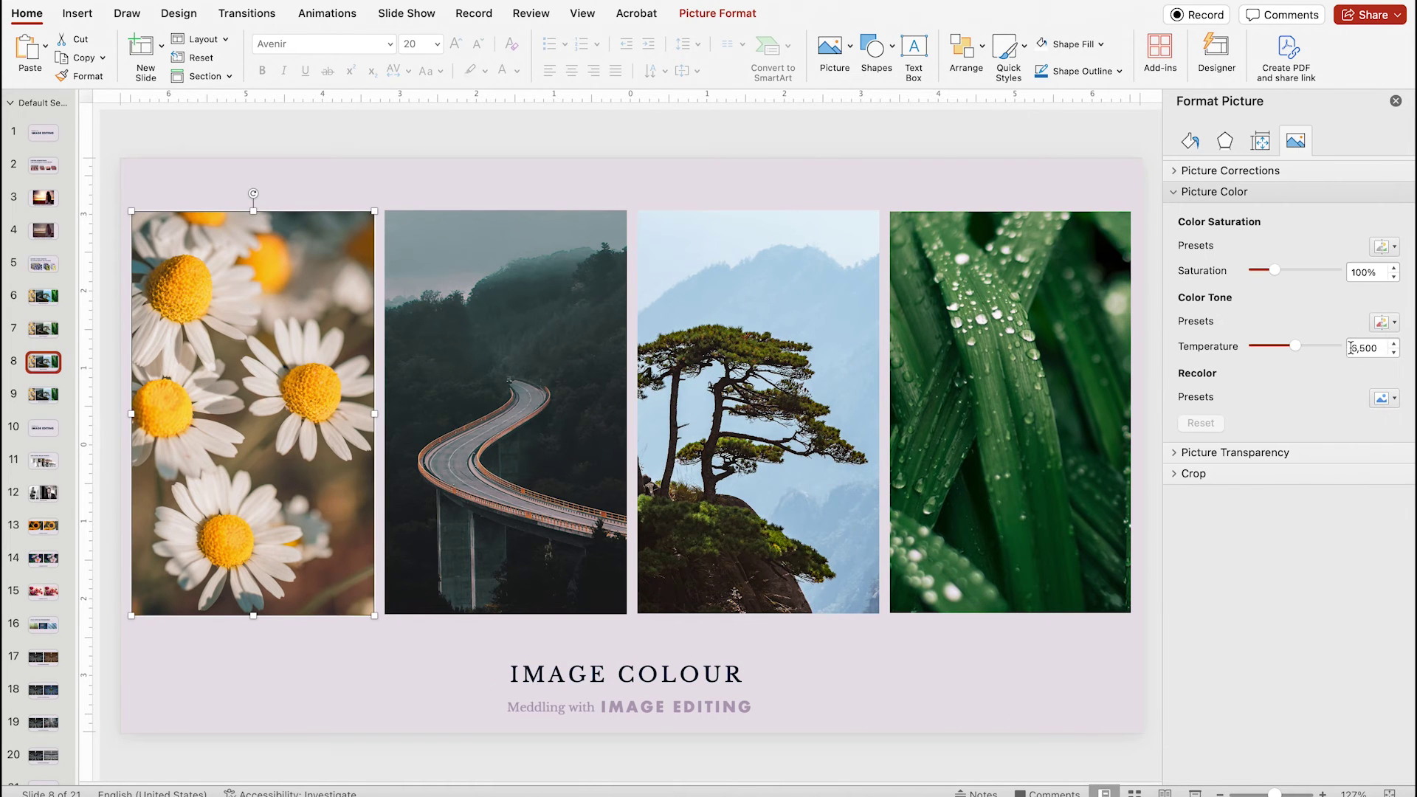
click(1386, 399)
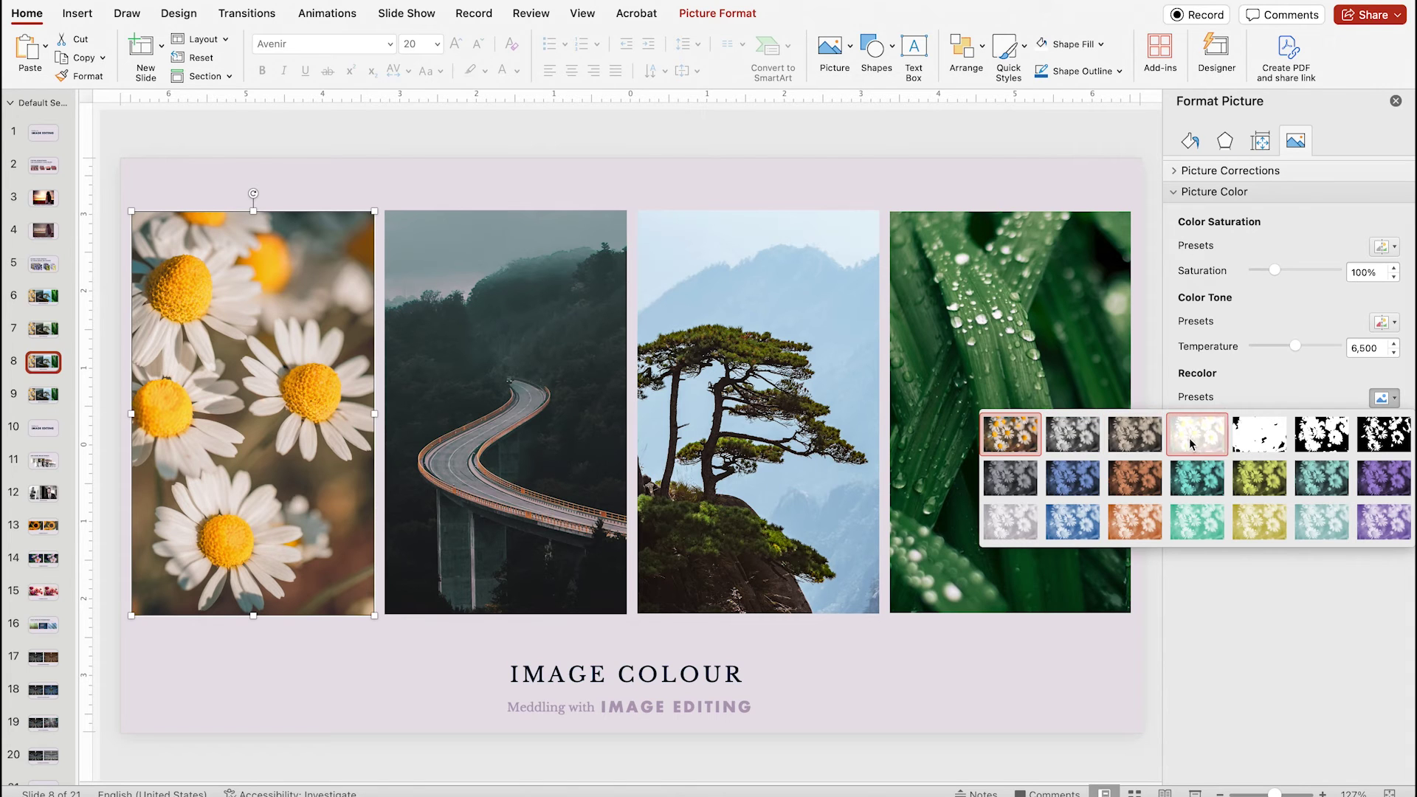
click(1072, 476)
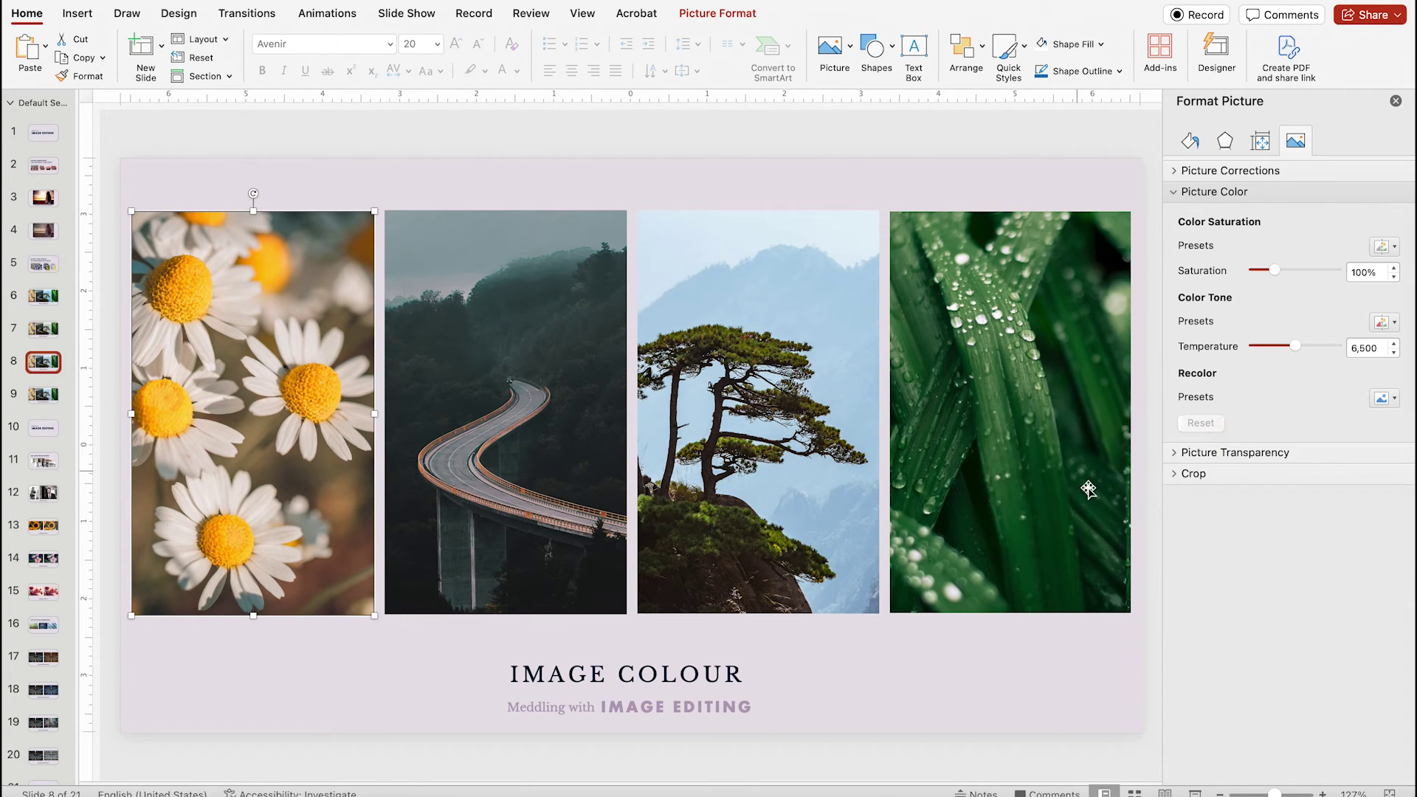
Apply the same blue recolour preset to the road and tree photos
click(509, 428)
click(1386, 399)
click(1072, 476)
click(760, 429)
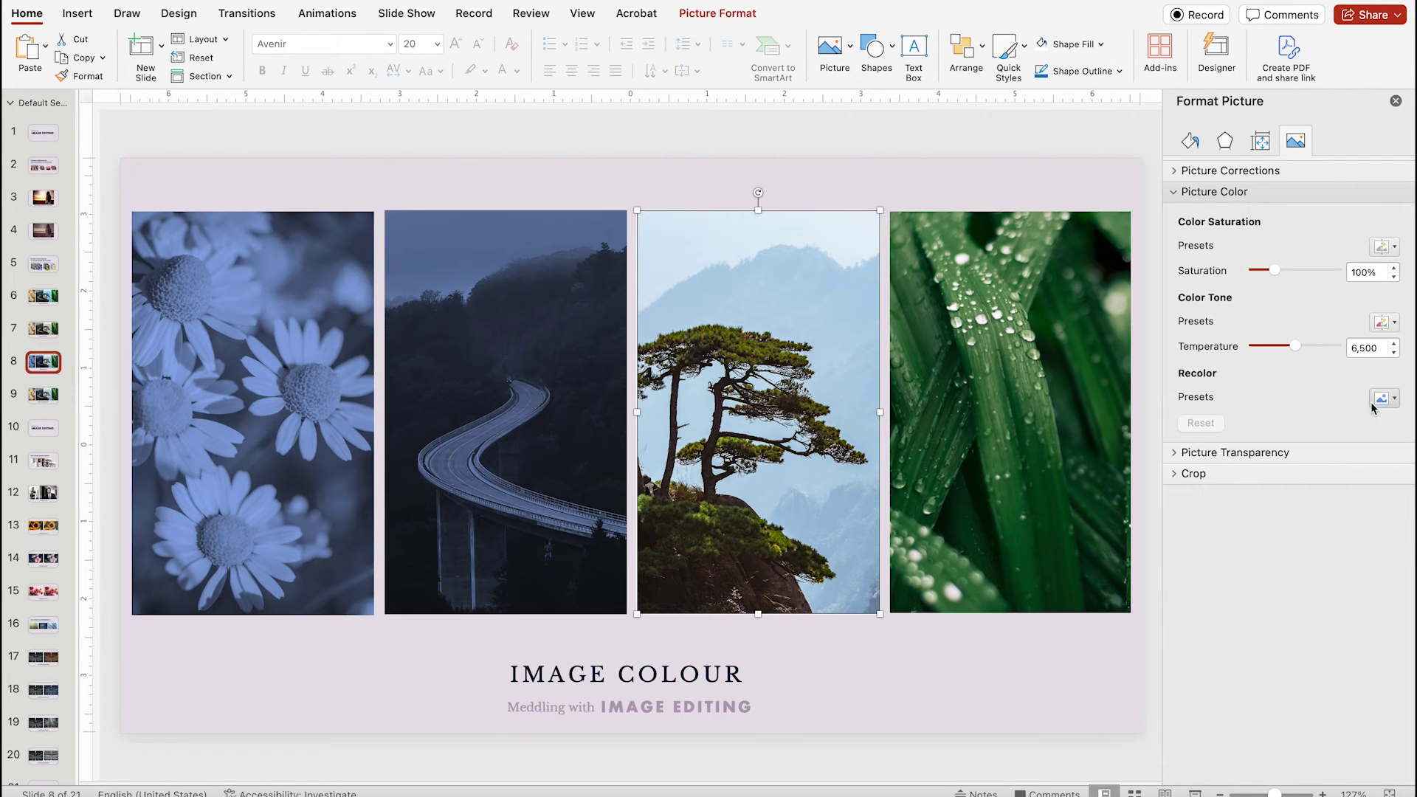
click(1386, 399)
click(1072, 476)
Recolour the grass photo dark blue, then change it to light teal
click(964, 434)
click(1390, 401)
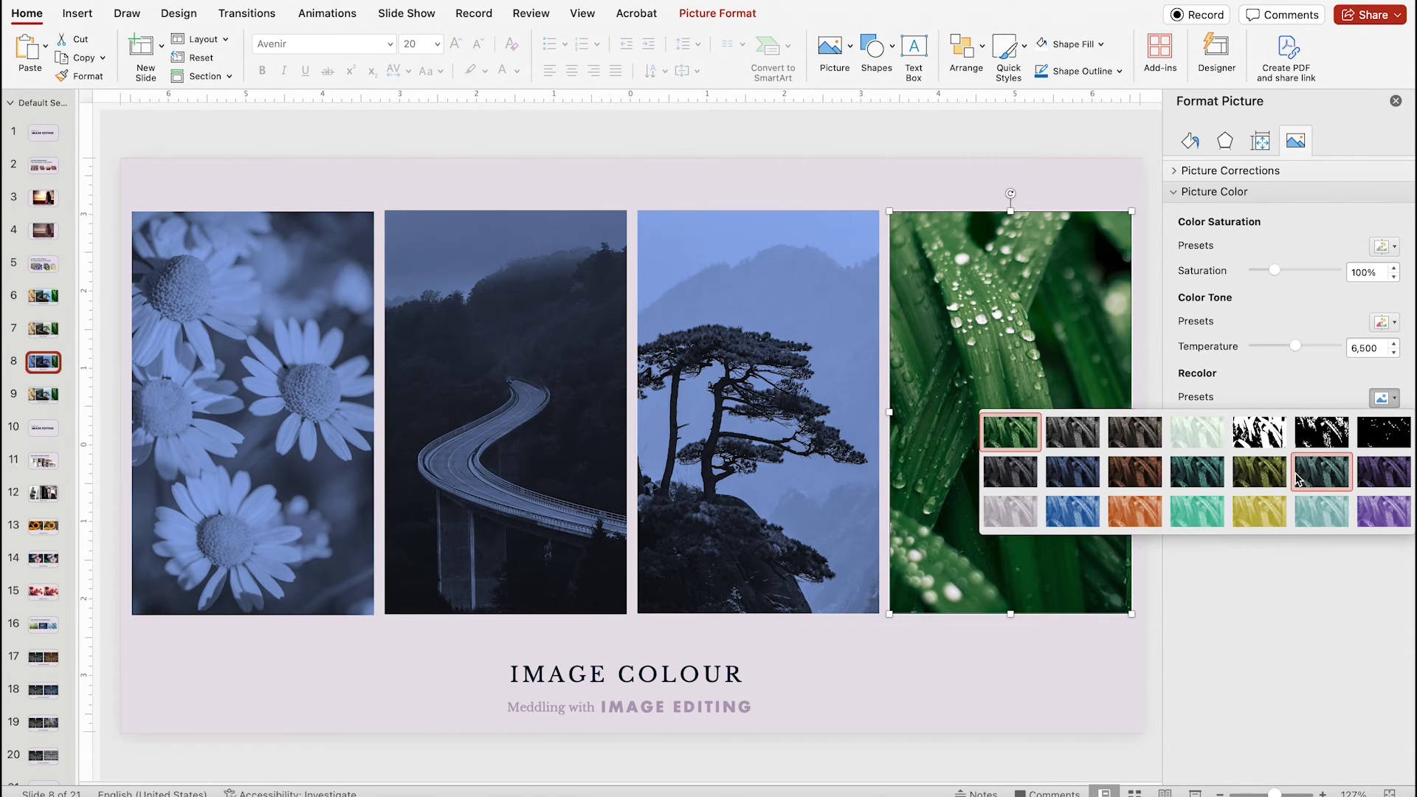
click(1081, 476)
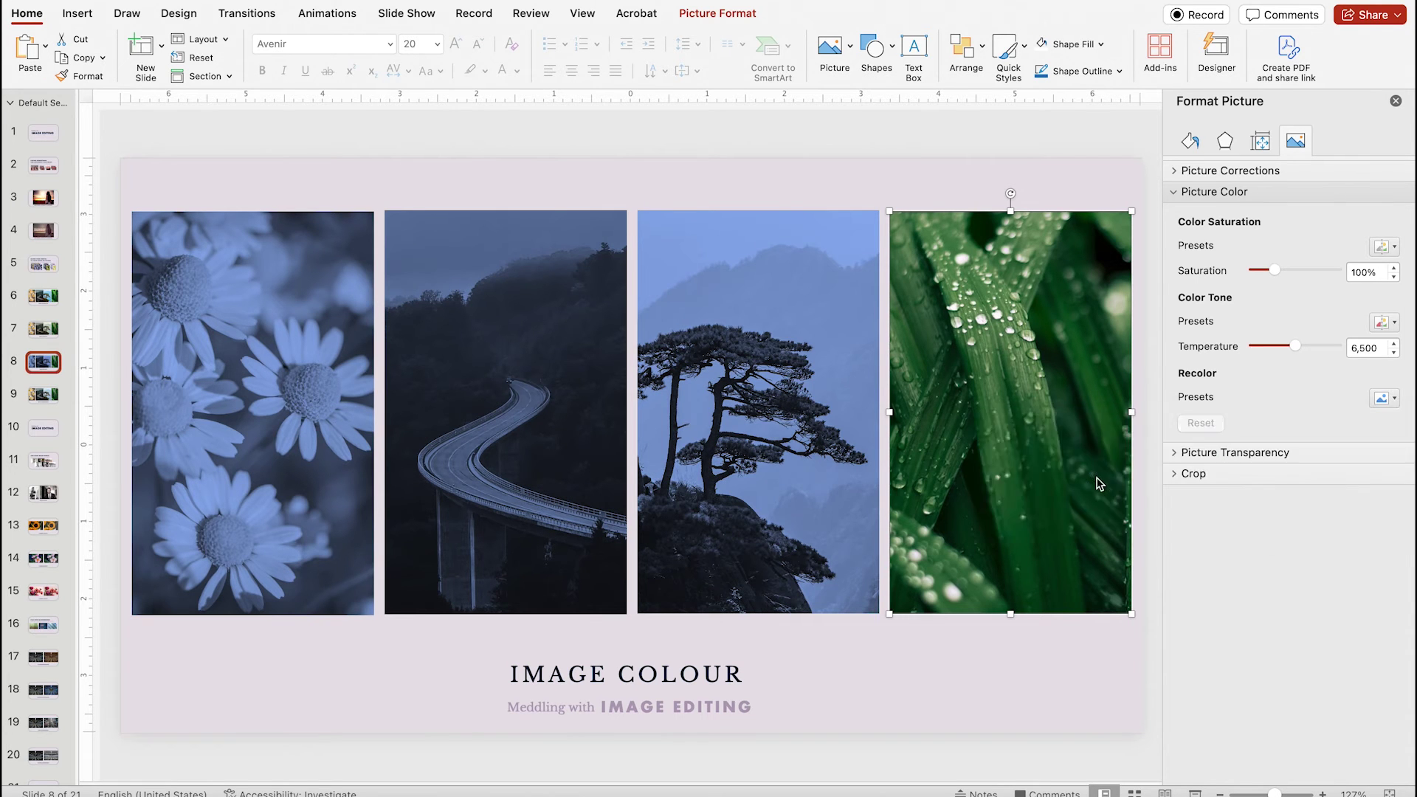
click(1382, 402)
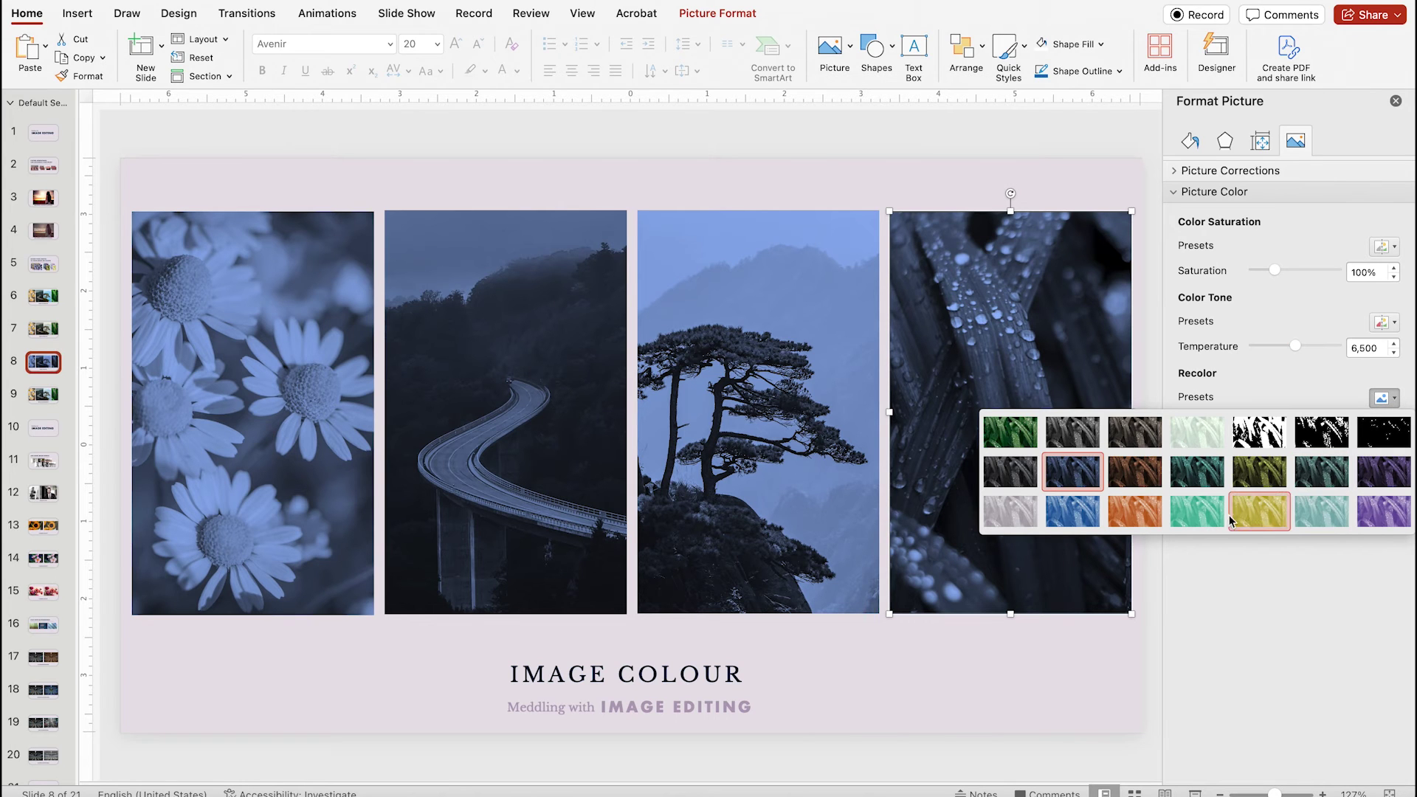
click(1196, 521)
Recolour the tree, road and daisy photos teal, then open the IMAGE TRANSPARENCY slide
click(715, 507)
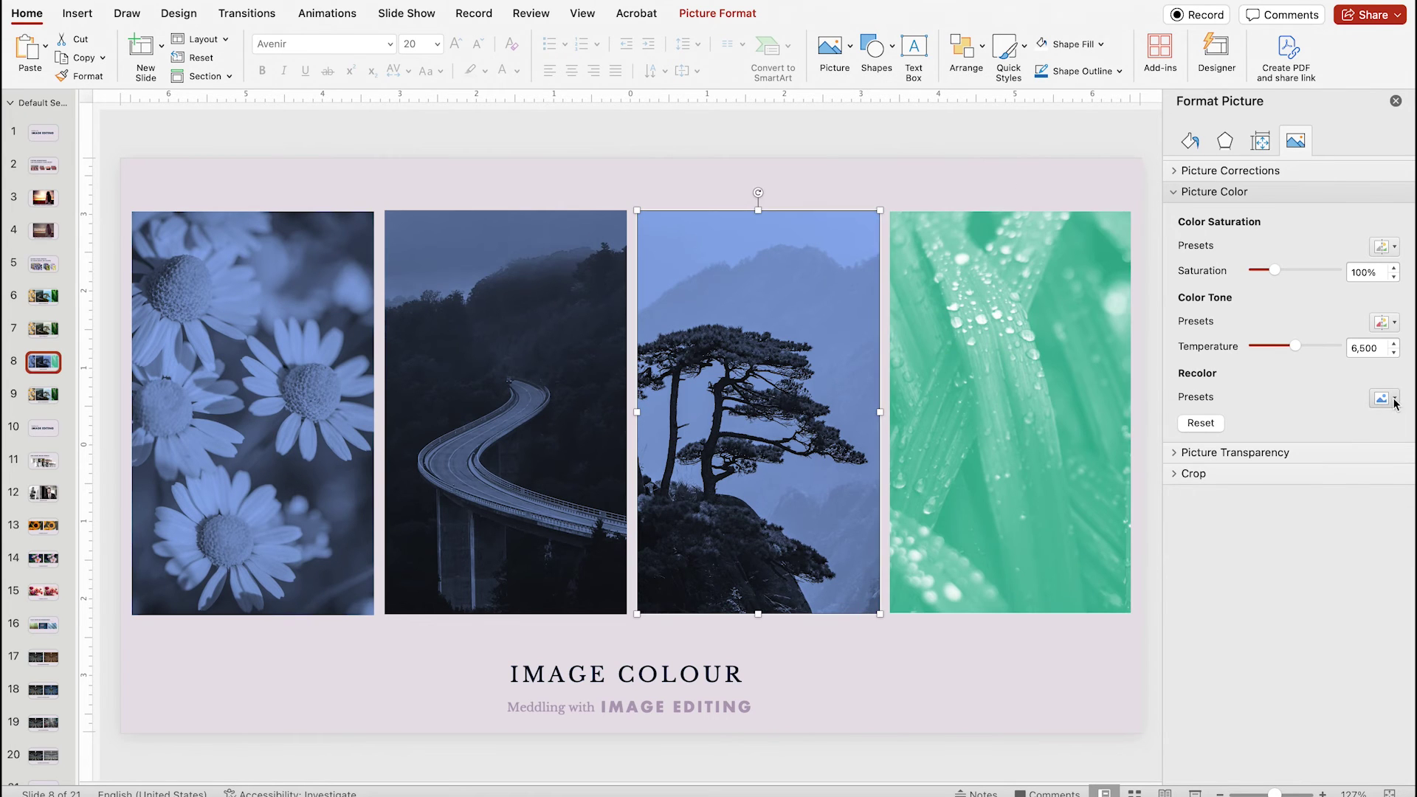
click(1396, 402)
click(1196, 520)
click(588, 483)
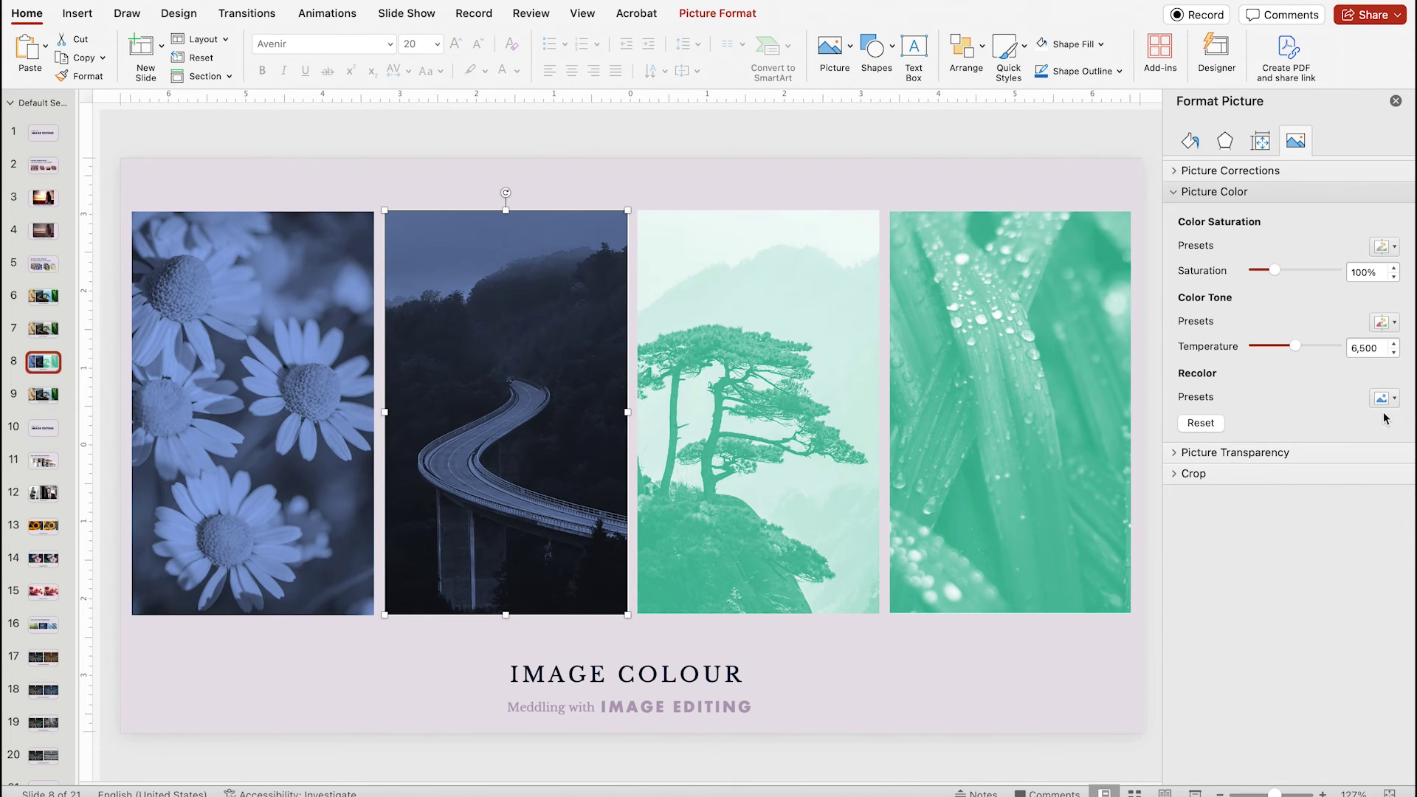
click(1382, 403)
click(1196, 510)
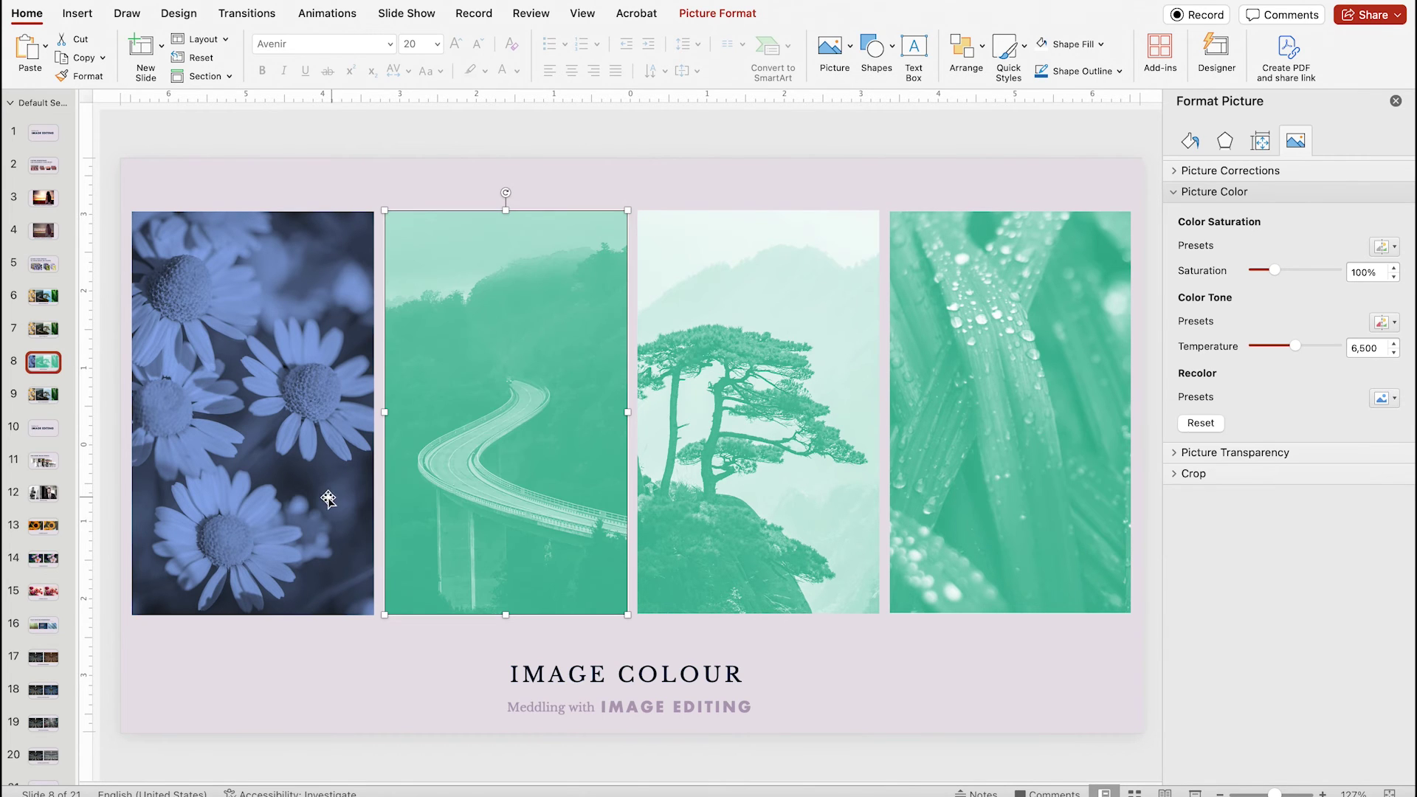
click(1382, 400)
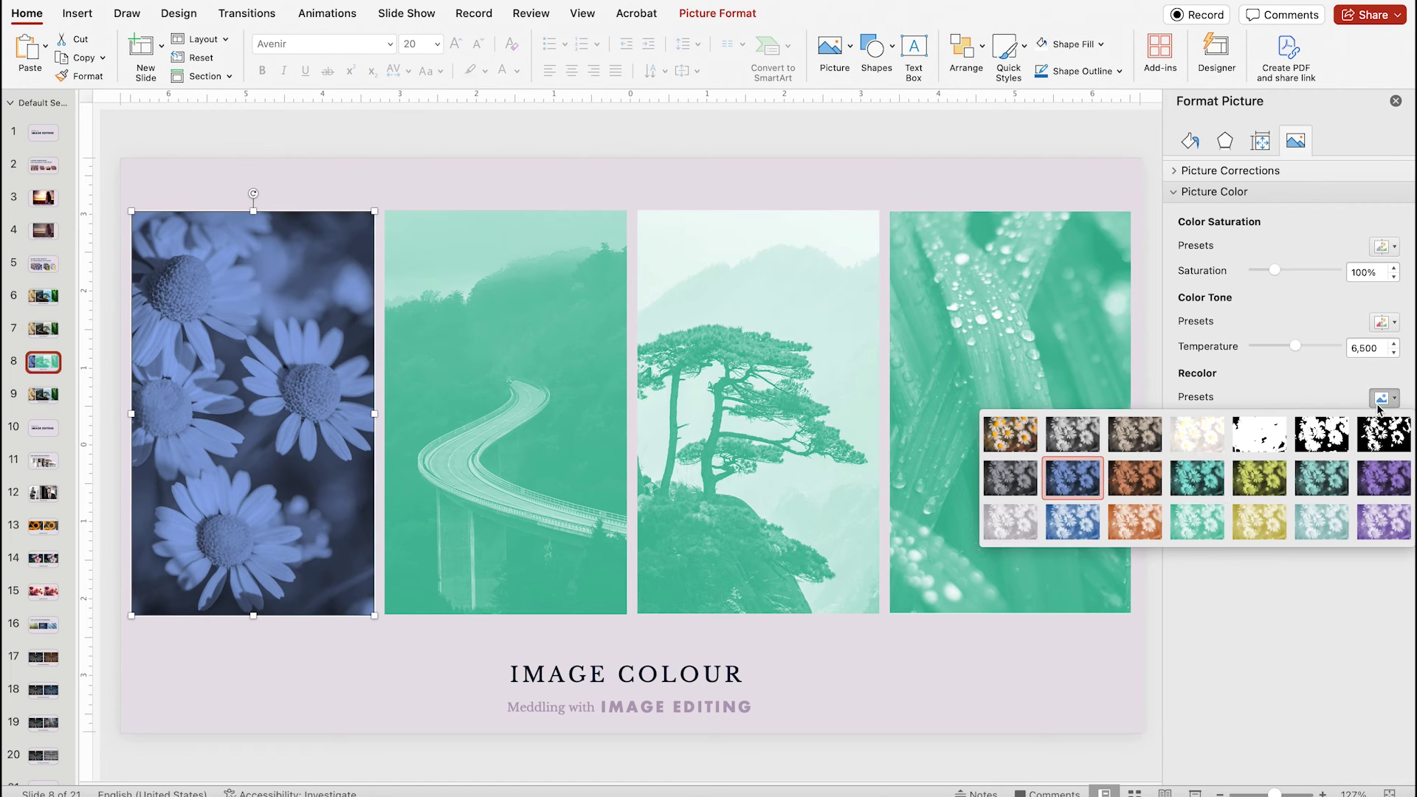
click(1181, 515)
click(44, 396)
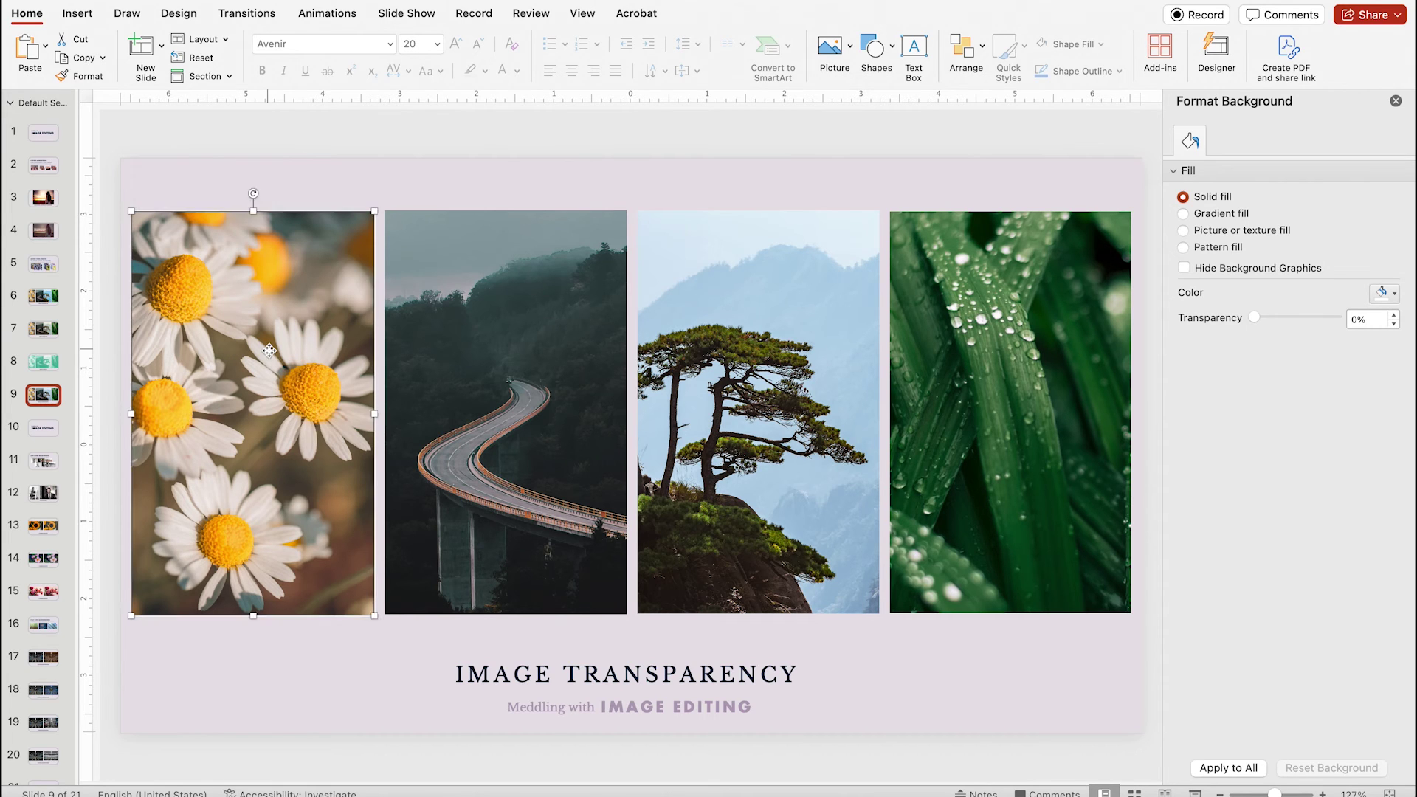
Set transparency: daisy about 45%, road mostly transparent, tree partly, grass 59%
click(1297, 141)
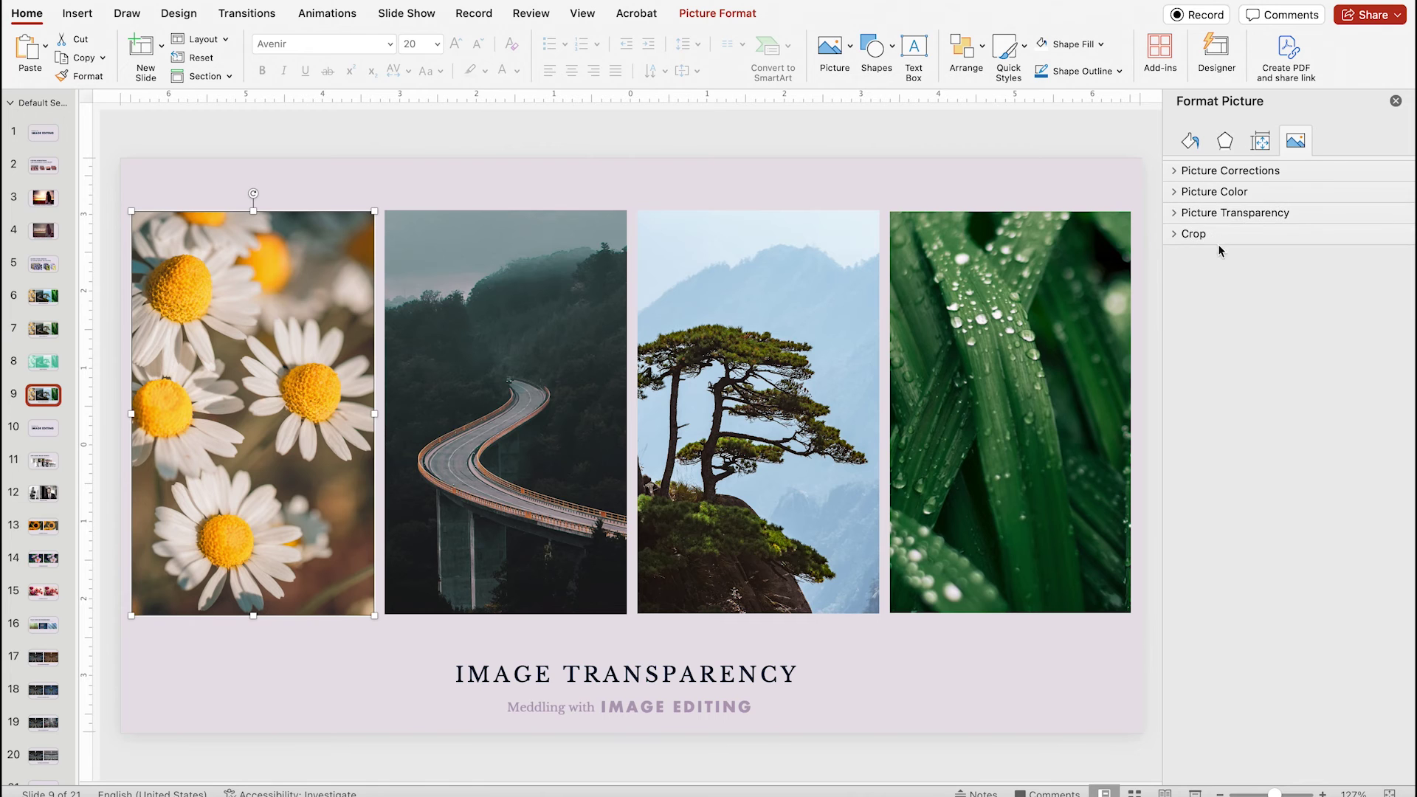
drag(1254, 267, 1293, 266)
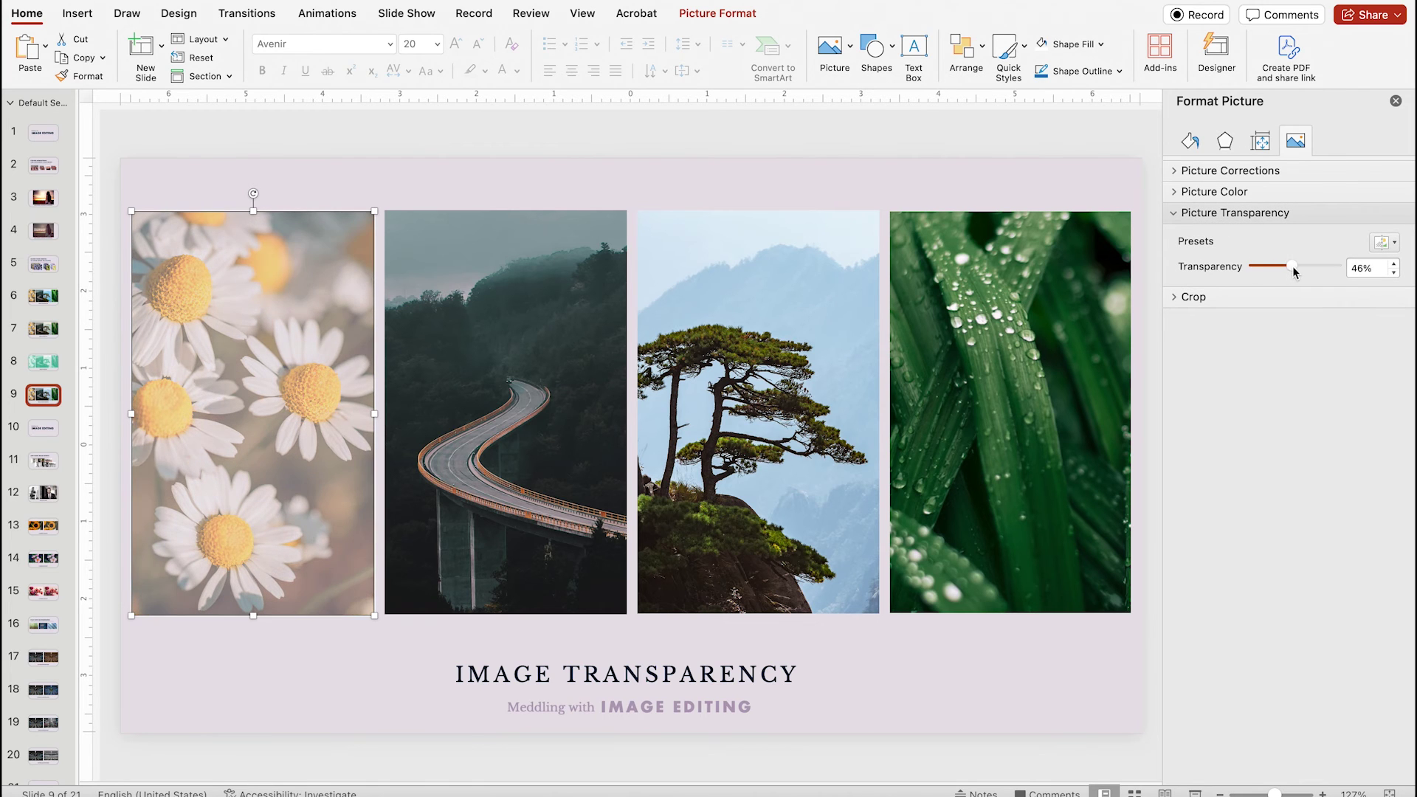
click(576, 436)
click(1325, 266)
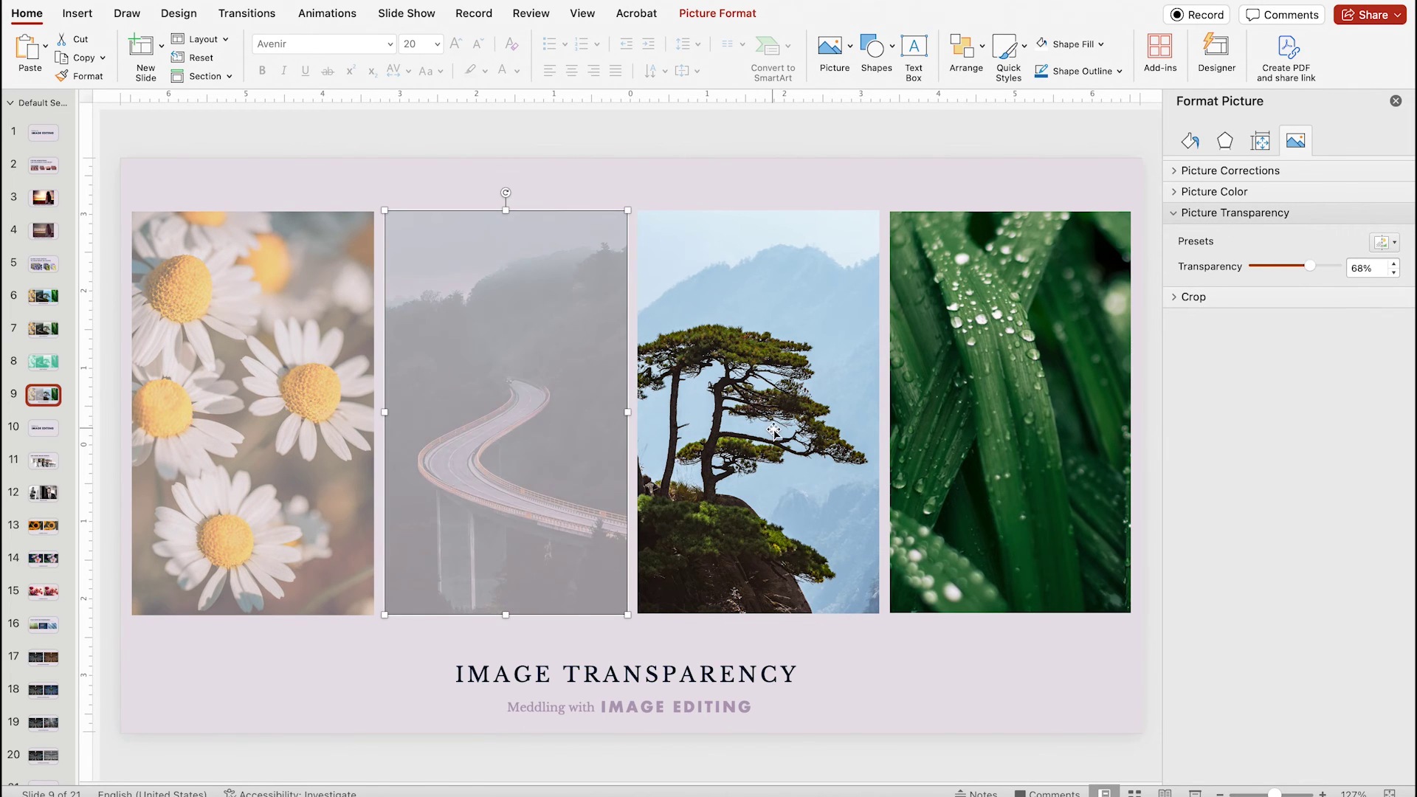
click(773, 431)
click(1310, 266)
click(1011, 221)
click(1305, 266)
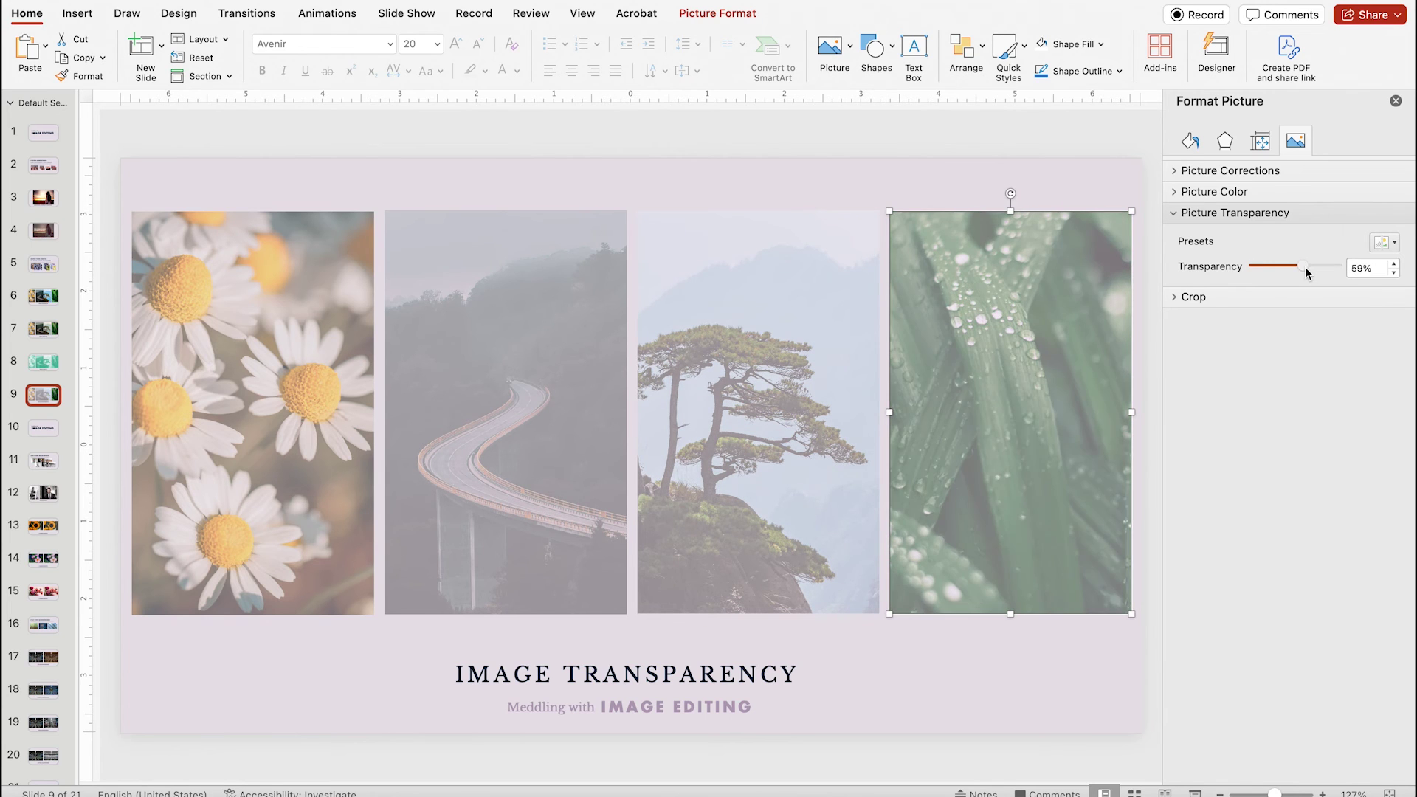
Shift the grass, road and daisy photos so they overlap one another
drag(998, 426, 941, 403)
drag(561, 405, 623, 384)
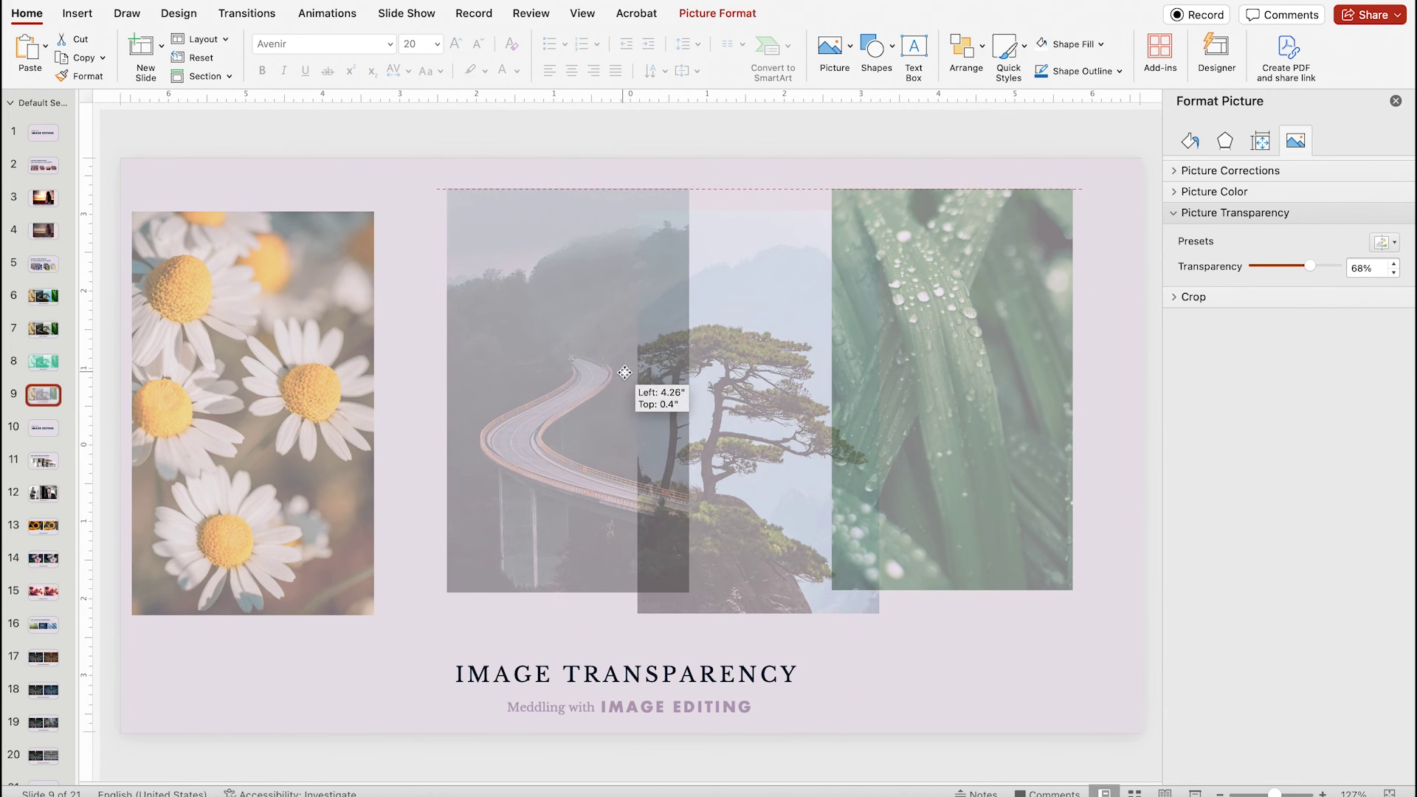
drag(276, 389, 364, 400)
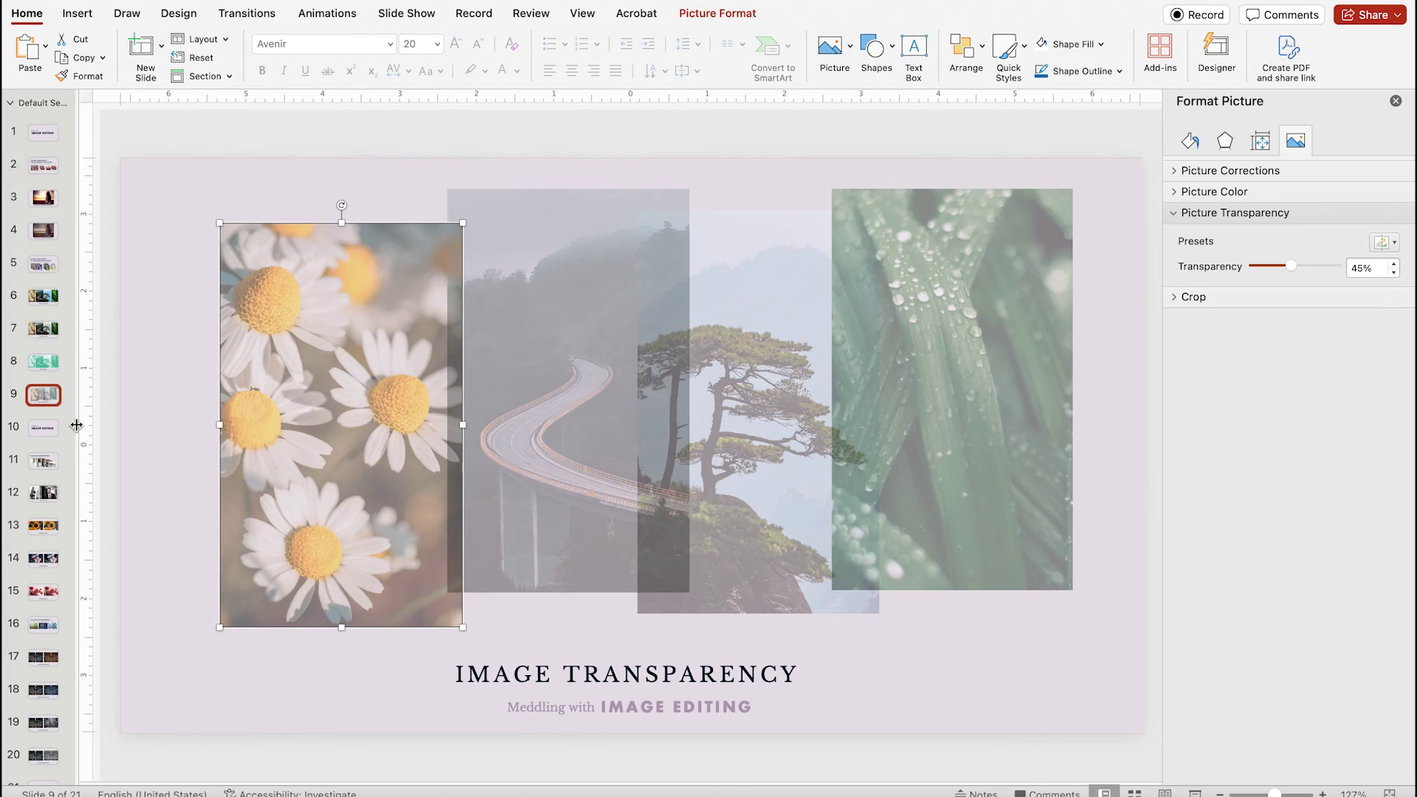